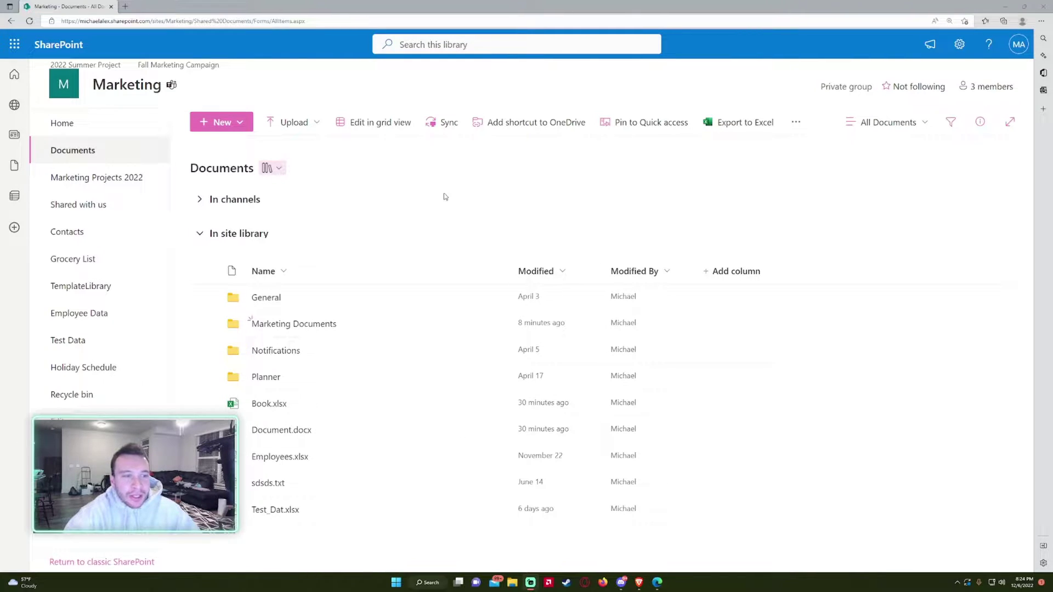
# Step: Go from the Marketing site home to Documents and open the Marketing Documents folder
pyautogui.click(114, 133)
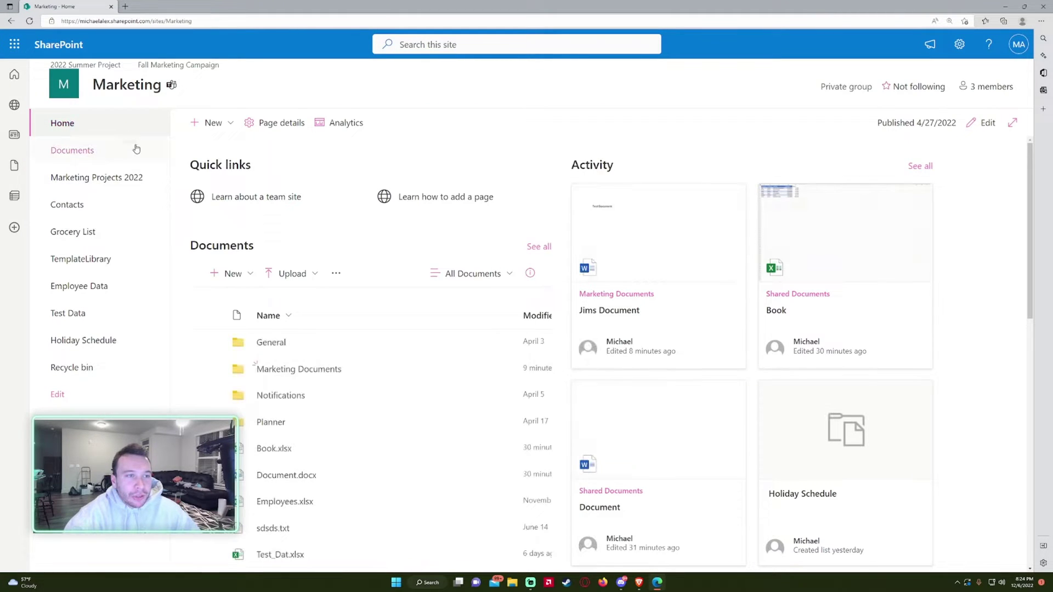
pyautogui.click(134, 147)
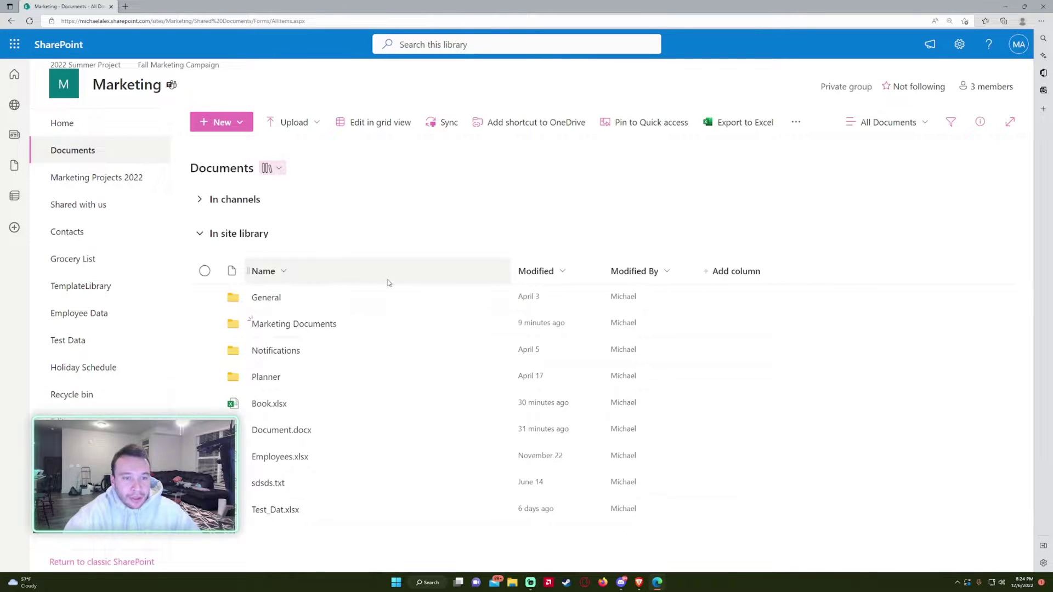
pyautogui.click(301, 326)
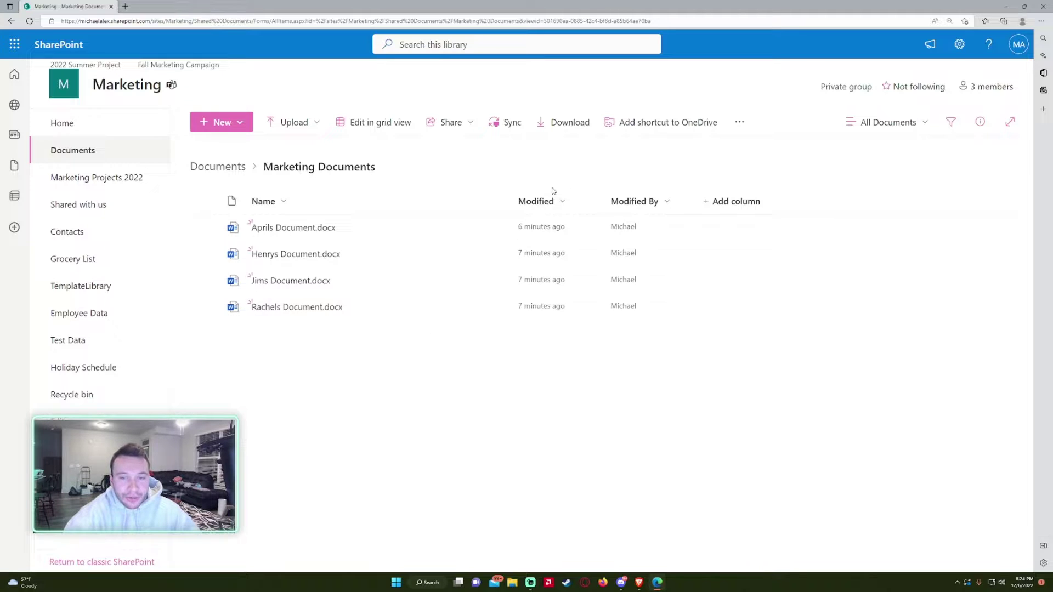
# Step: Narrow the Name column by dragging its right edge to the left
pyautogui.moveTo(512, 200); pyautogui.dragTo(388, 201)
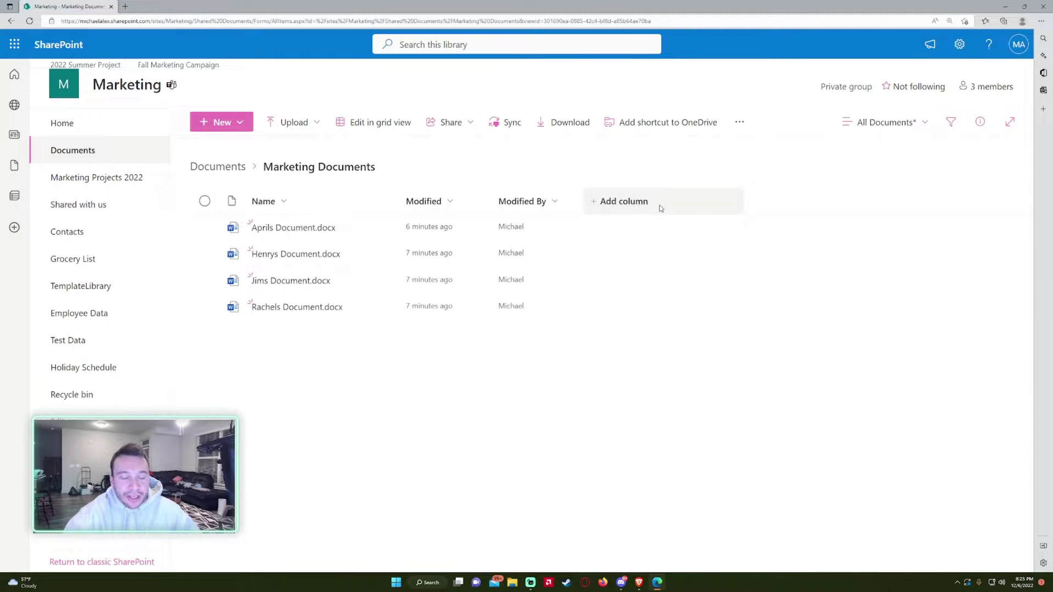
# Step: Start a new column of type Choice in the Marketing Documents library
pyautogui.click(611, 207)
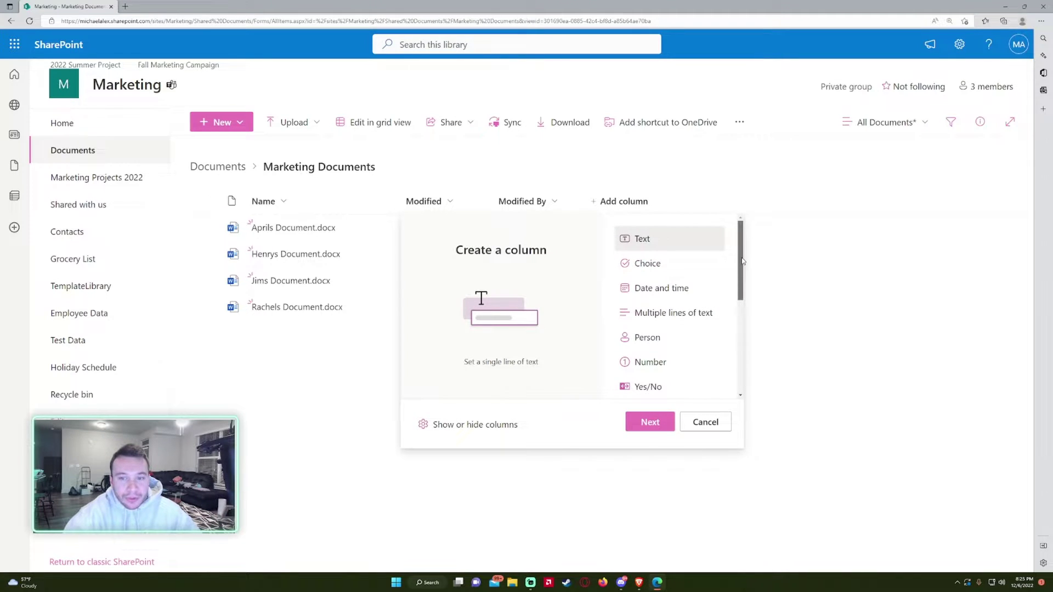
pyautogui.scroll(-3, 653, 307)
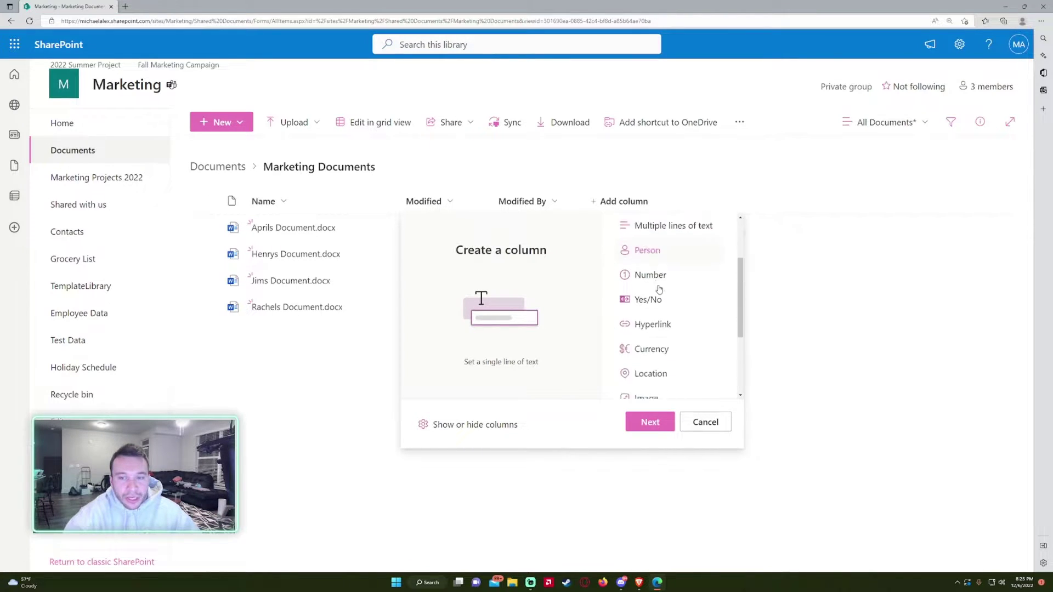
pyautogui.scroll(-1, 655, 370)
pyautogui.scroll(5, 658, 307)
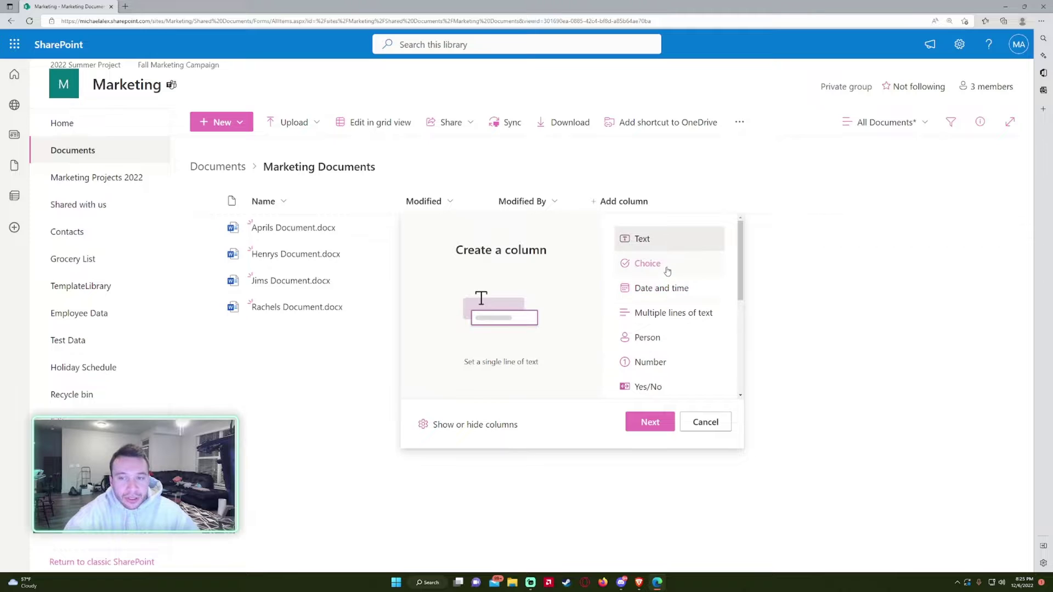
pyautogui.click(666, 266)
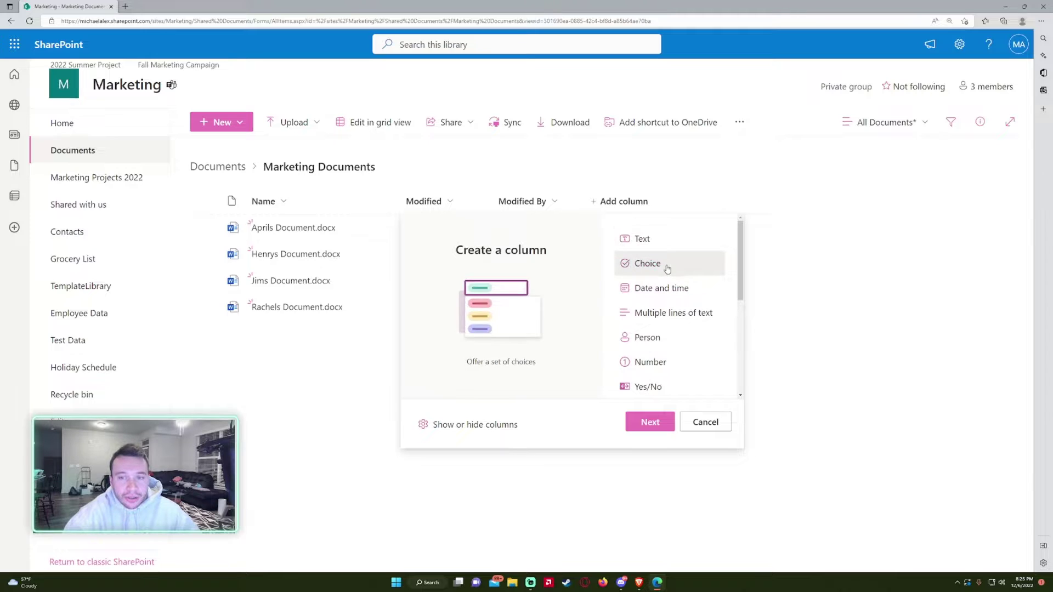
pyautogui.click(648, 426)
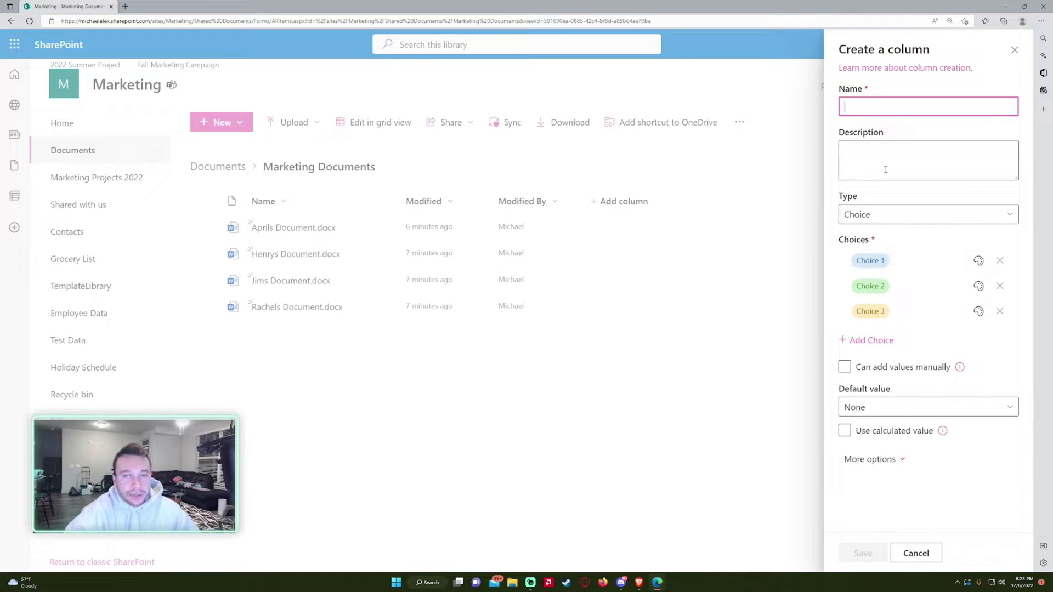
# Step: Name the column Status and enter choices New, In Progress and Delayed
pyautogui.write('Status')
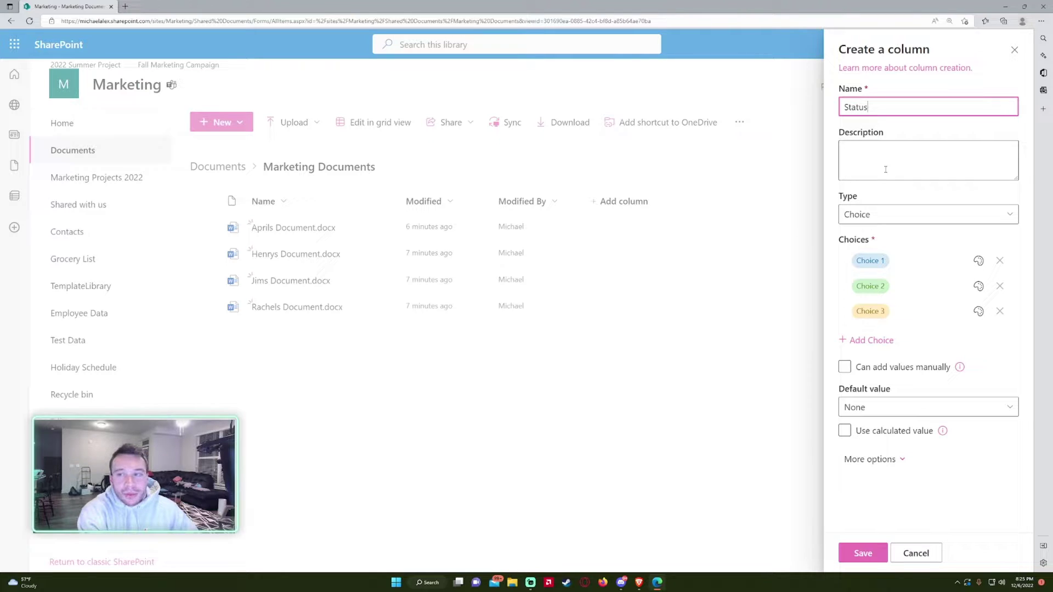
pyautogui.click(885, 170)
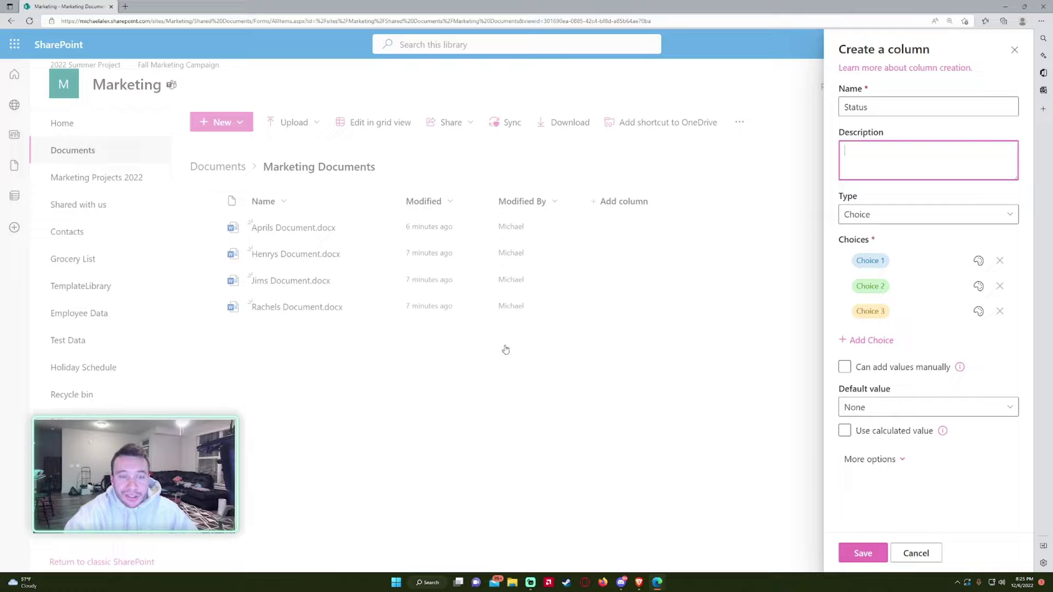
pyautogui.click(877, 262)
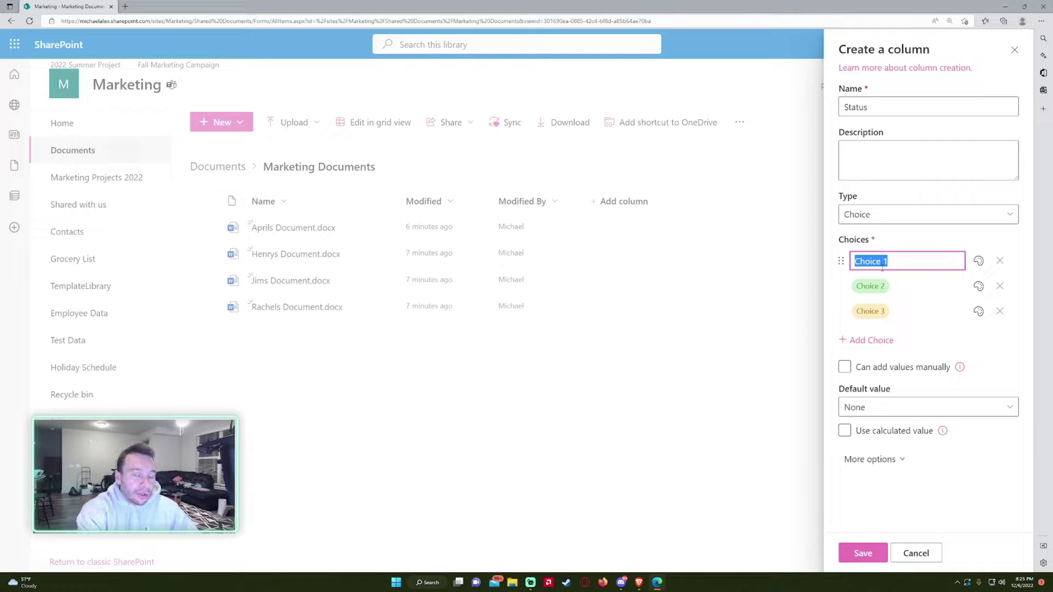
pyautogui.write('New')
pyautogui.press('Tab')
pyautogui.press('Tab')
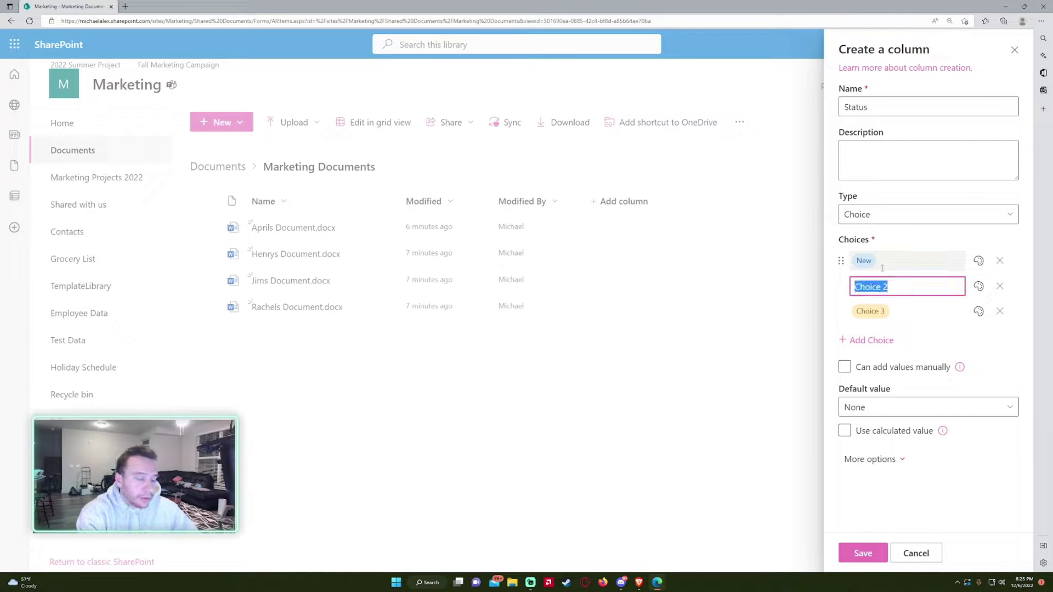
pyautogui.write('In Progress')
pyautogui.press('Tab')
pyautogui.press('Tab')
pyautogui.write('Delayed')
pyautogui.press('Return')
# Step: Add Completed and Cancelled, remove the empty choice, keep default None, and save
pyautogui.write('Completed')
pyautogui.press('Return')
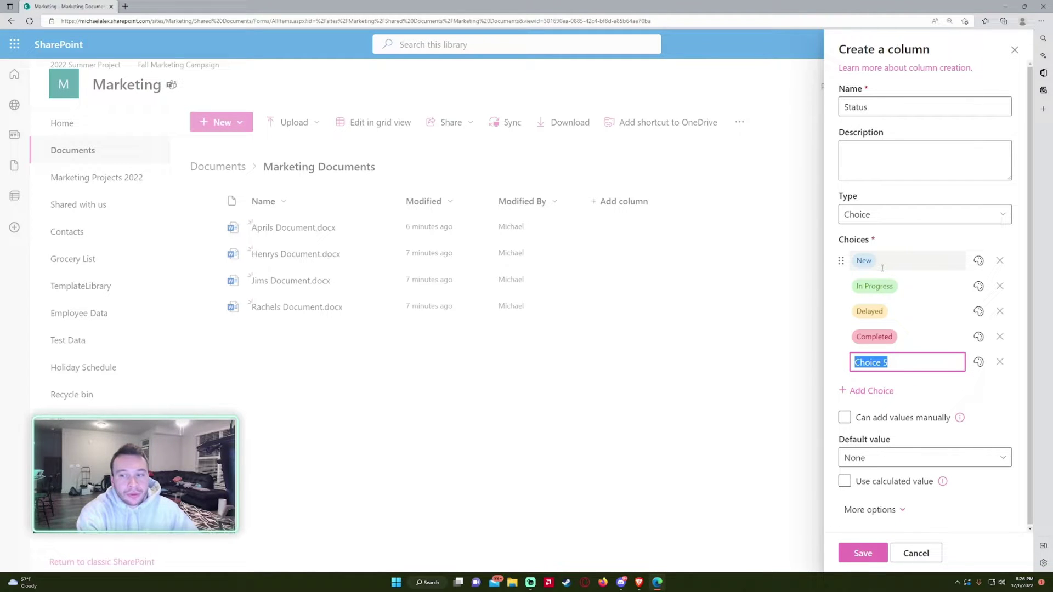
pyautogui.write('Cancelled')
pyautogui.press('Return')
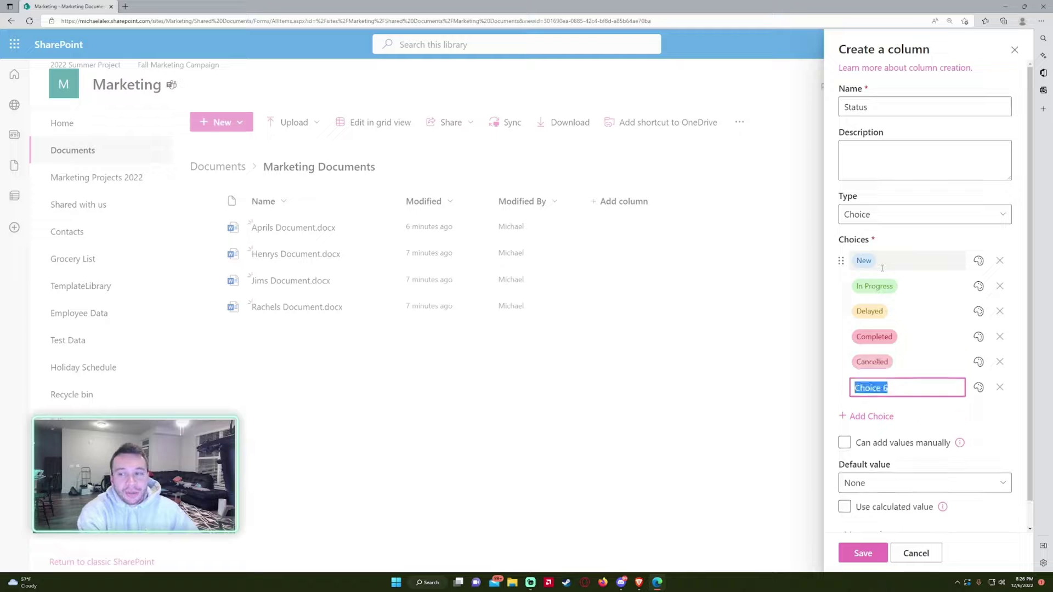
pyautogui.click(1000, 388)
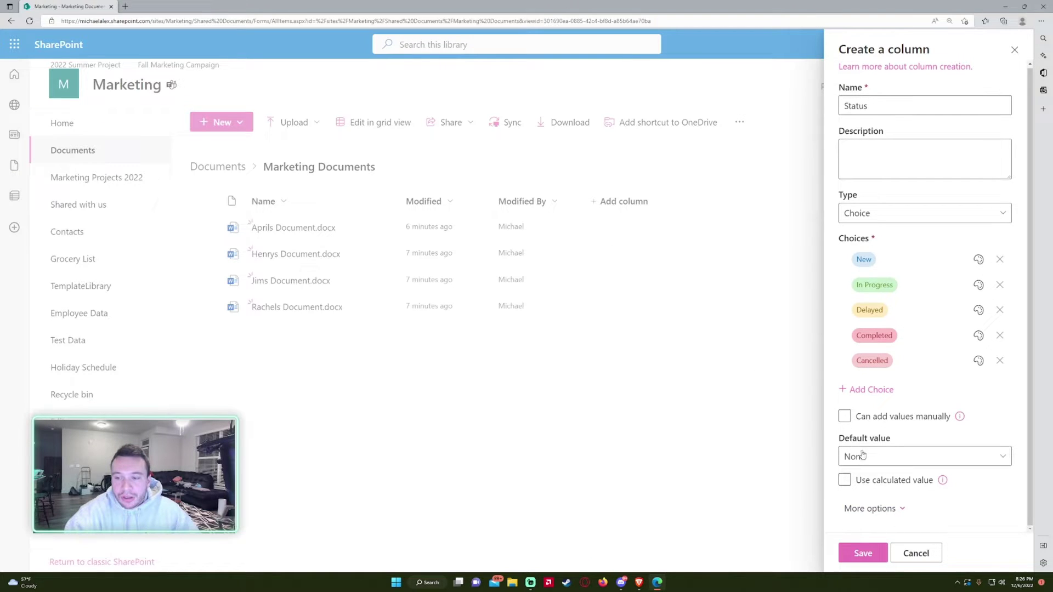
pyautogui.click(894, 456)
pyautogui.click(877, 323)
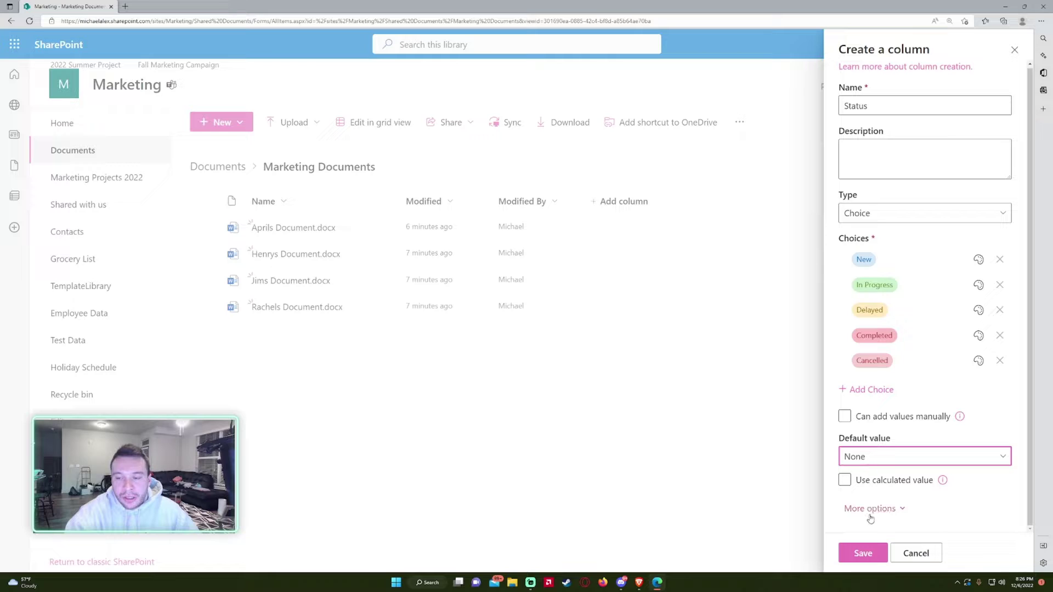
pyautogui.click(879, 456)
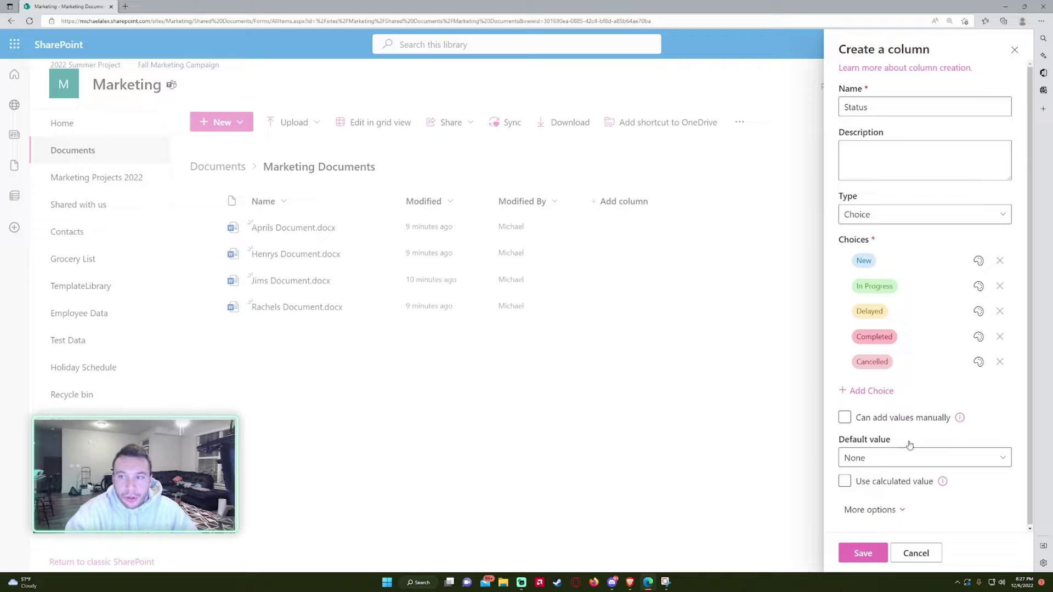
pyautogui.click(863, 553)
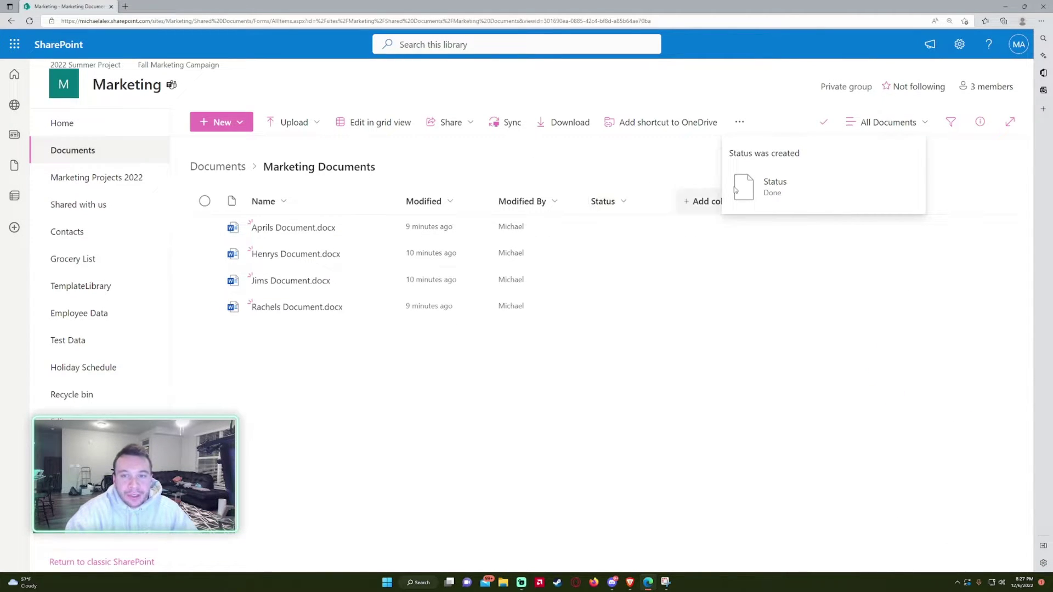
# Step: Select Aprils Document.docx and switch the library into grid editing
pyautogui.click(627, 207)
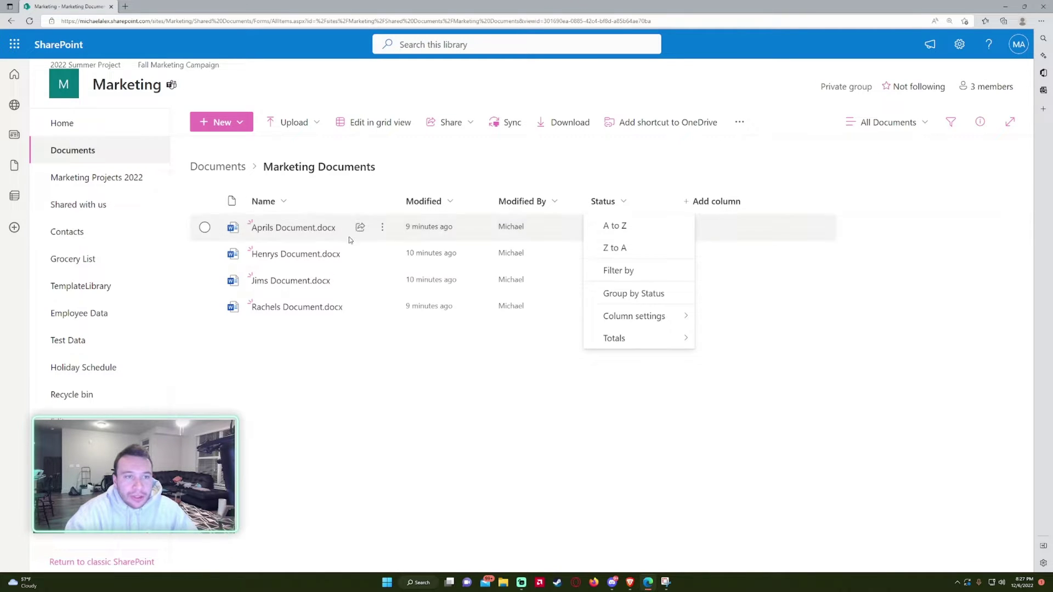
pyautogui.click(746, 326)
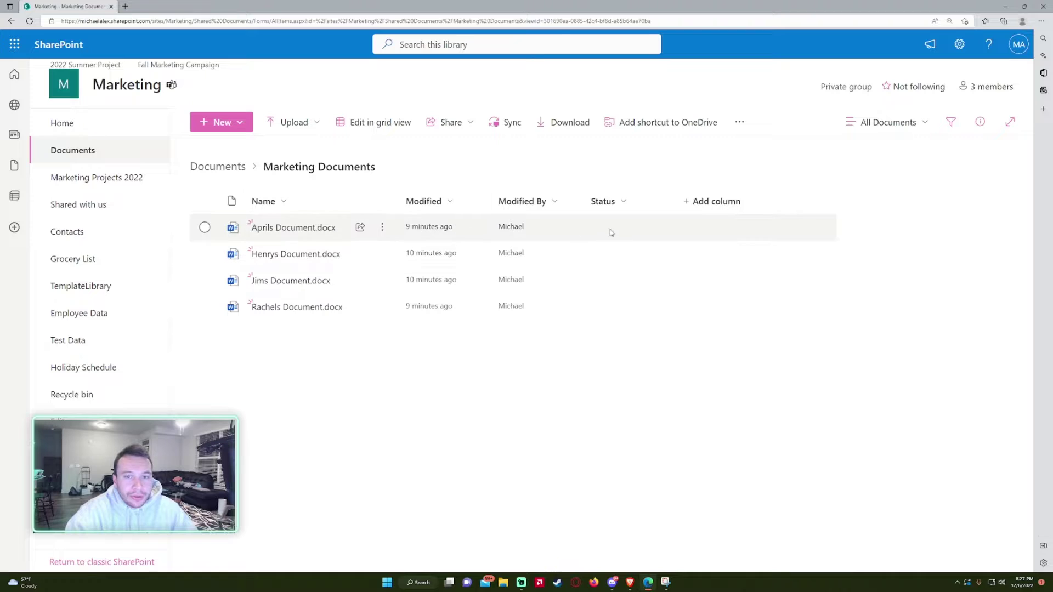
pyautogui.click(612, 233)
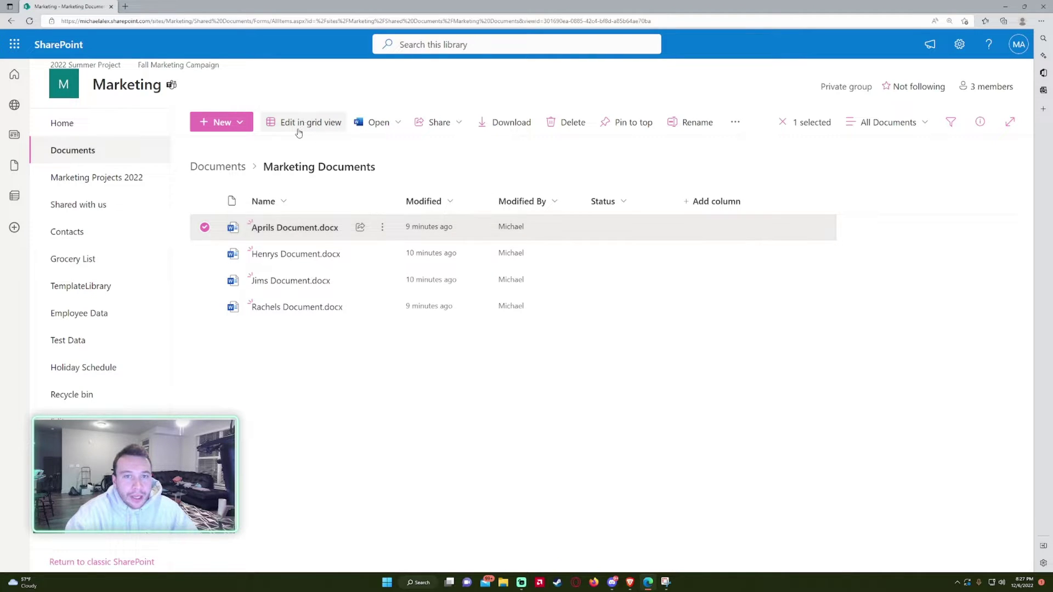
pyautogui.click(301, 123)
# Step: Tag Aprils New, Henrys In Progress, Jims Delayed and Rachels Completed
pyautogui.click(617, 230)
pyautogui.click(619, 229)
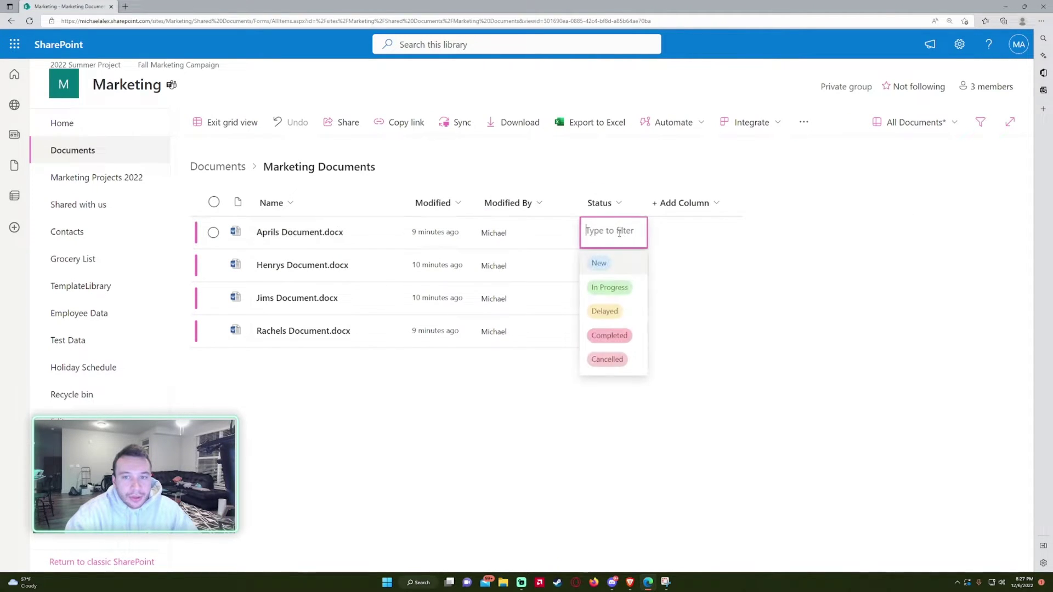
pyautogui.click(599, 263)
pyautogui.click(614, 274)
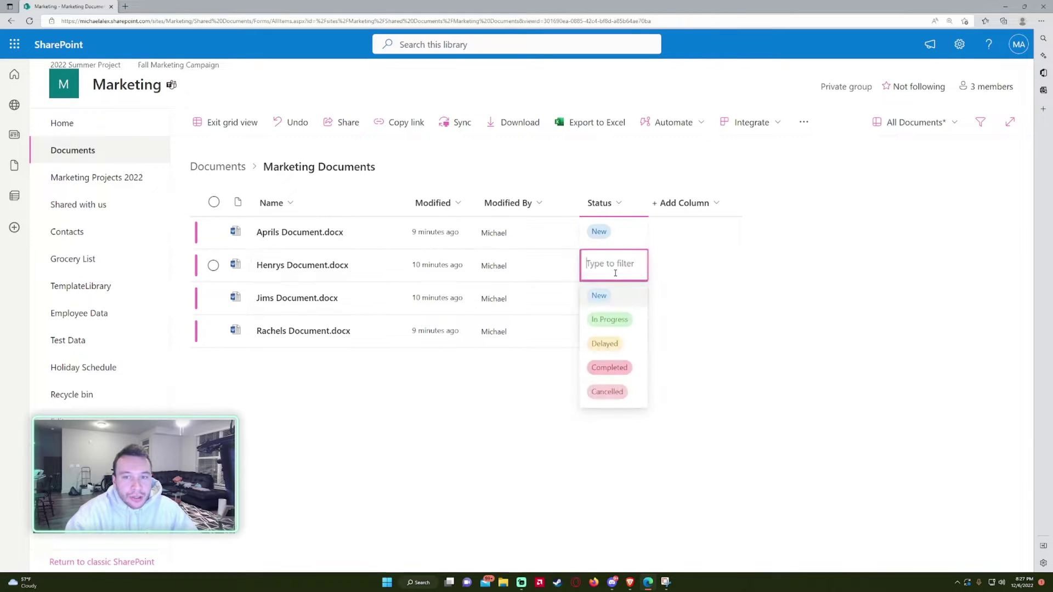
pyautogui.click(605, 344)
pyautogui.click(614, 299)
pyautogui.click(613, 265)
pyautogui.click(609, 320)
pyautogui.click(616, 299)
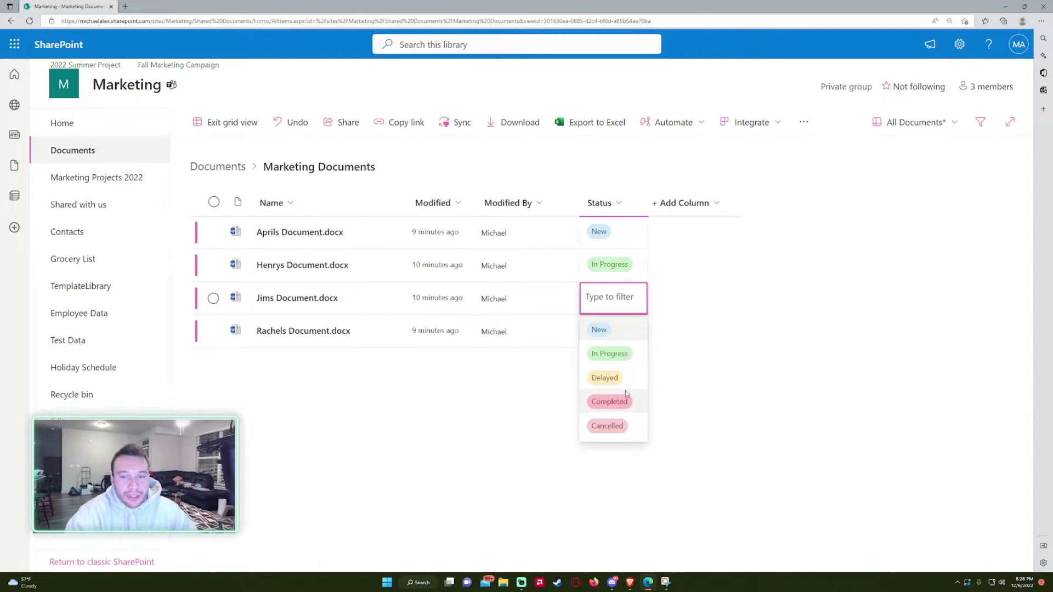
pyautogui.click(606, 377)
pyautogui.click(615, 331)
pyautogui.click(608, 432)
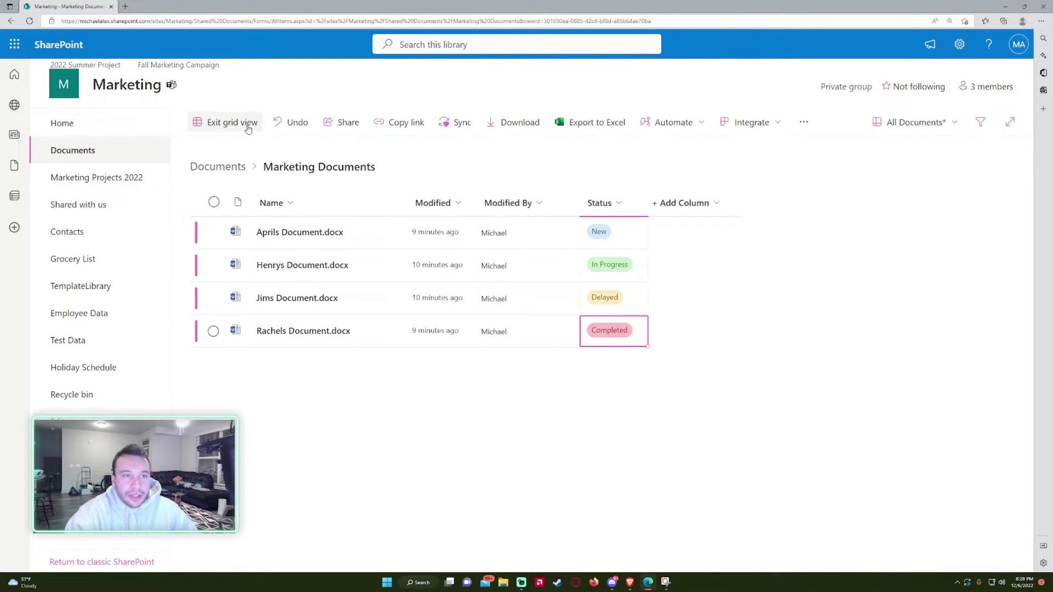
# Step: Change Aprils Document's Status to Delayed in grid editing and return to list view
pyautogui.click(232, 122)
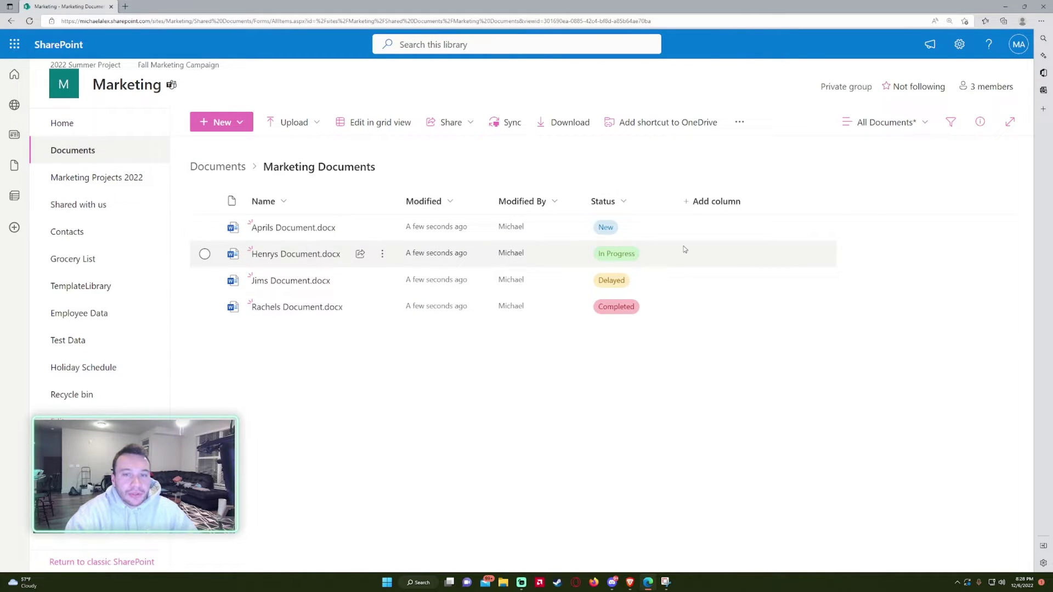
pyautogui.click(661, 236)
pyautogui.click(291, 123)
pyautogui.click(609, 266)
pyautogui.click(611, 232)
pyautogui.click(629, 291)
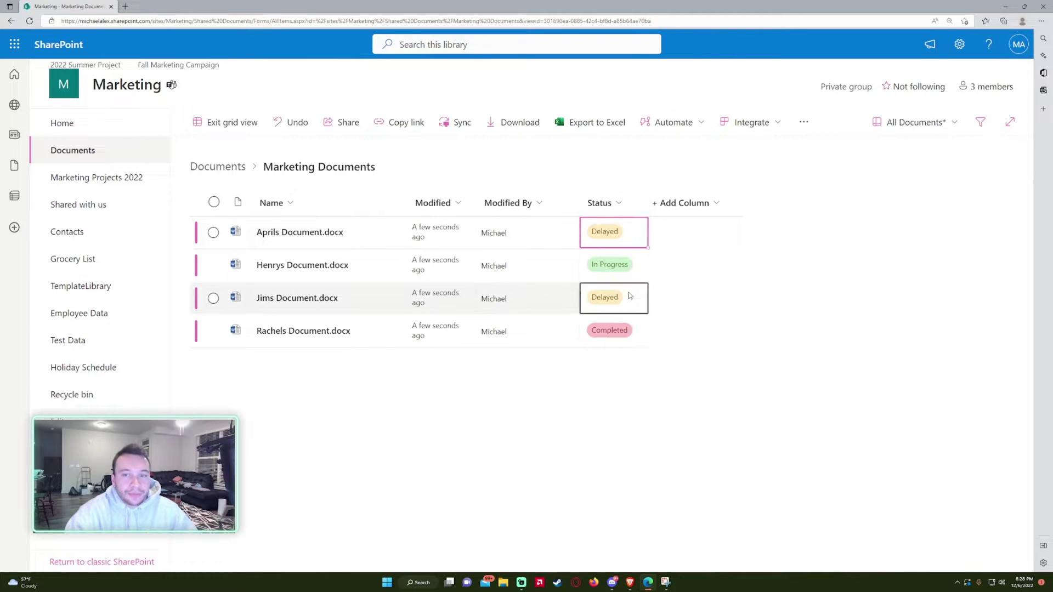
pyautogui.click(225, 122)
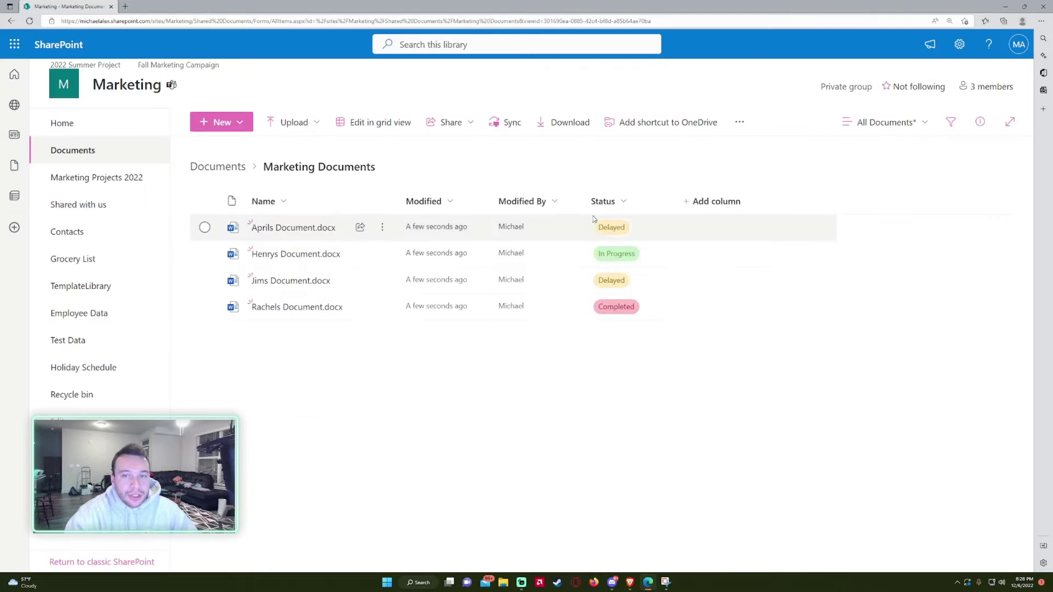
pyautogui.click(713, 201)
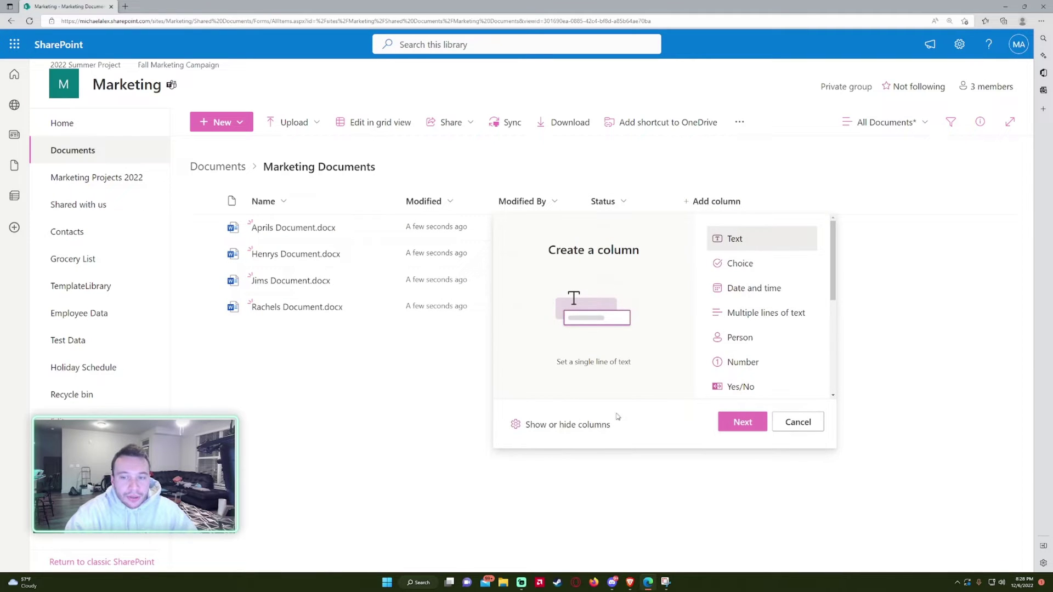
pyautogui.click(882, 400)
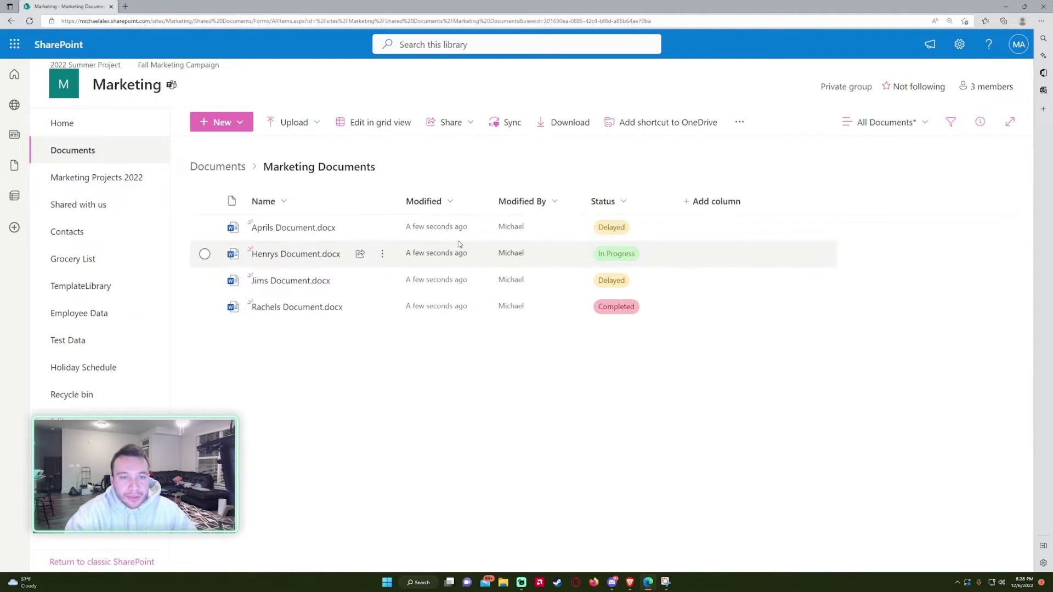
pyautogui.click(606, 205)
pyautogui.moveTo(692, 318)
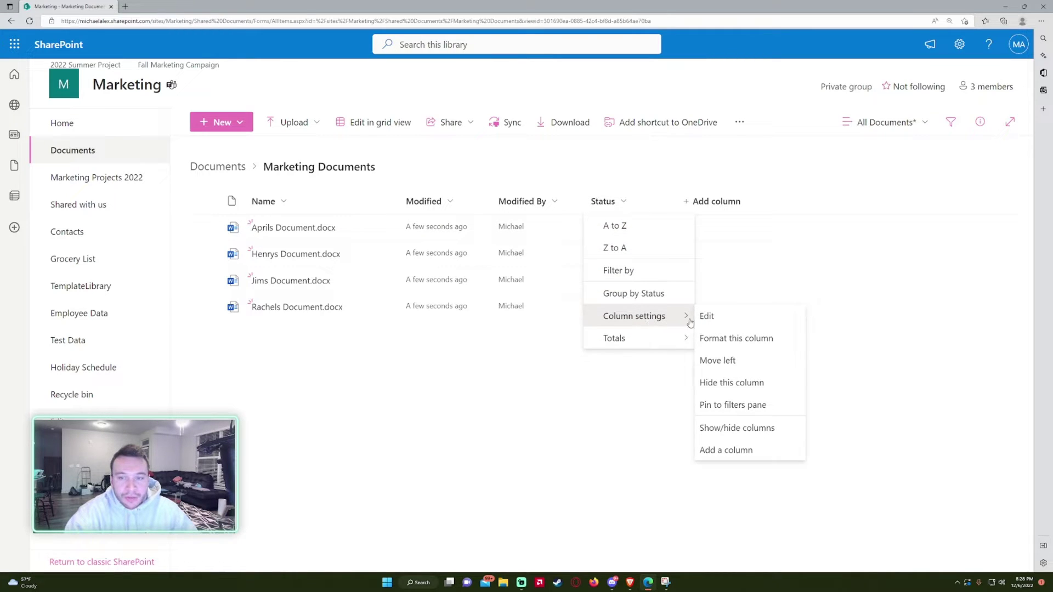
pyautogui.click(757, 429)
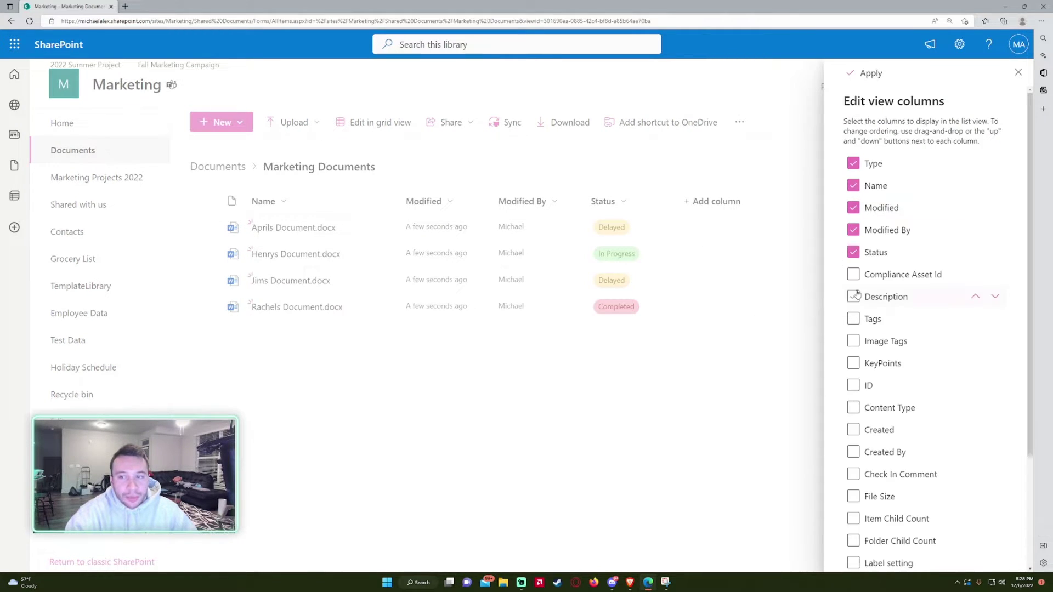
pyautogui.scroll(-3, 872, 307)
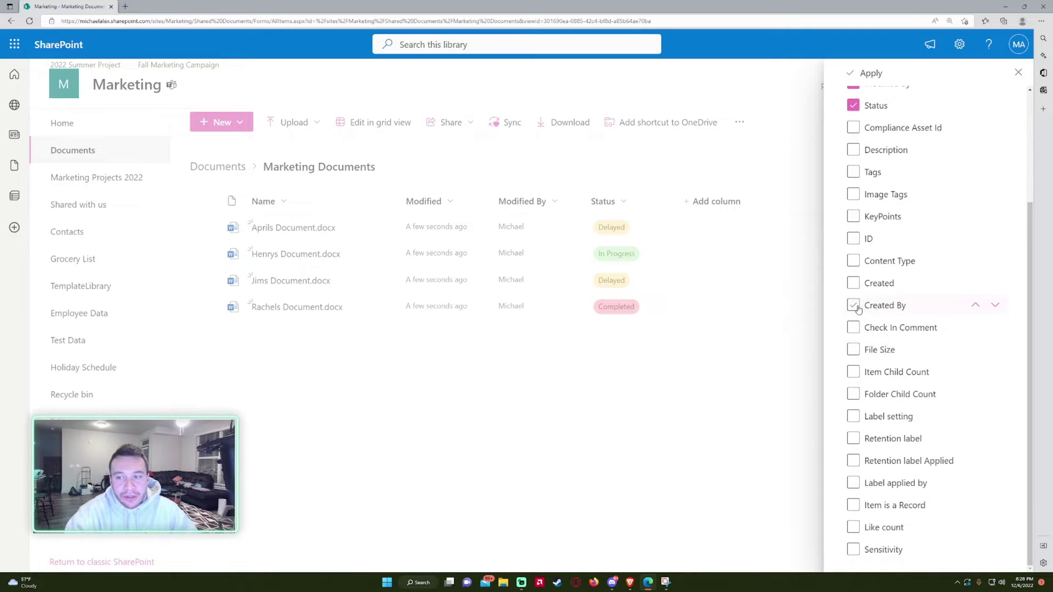
pyautogui.scroll(2, 877, 329)
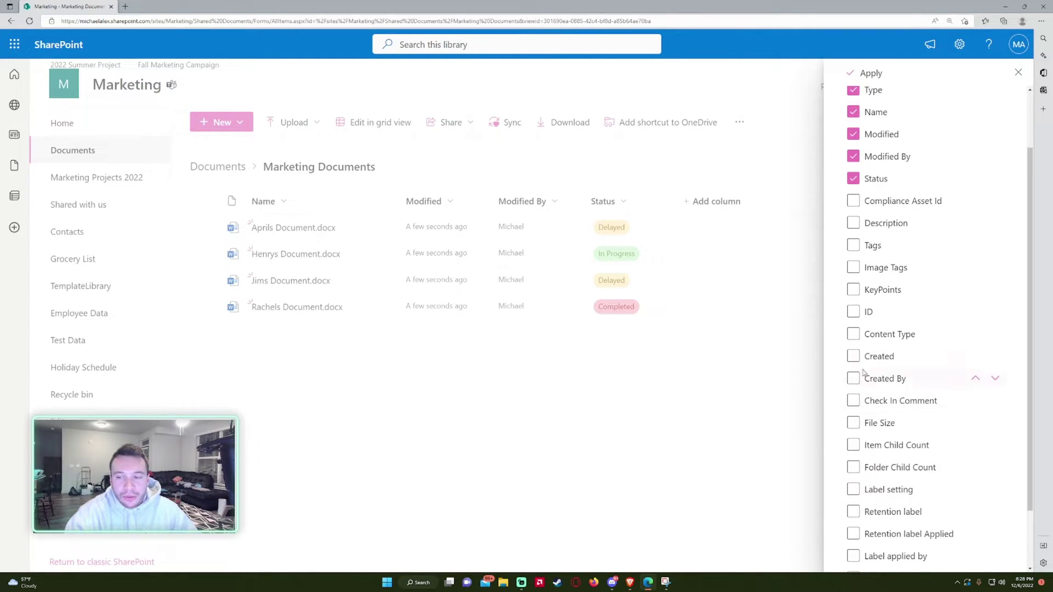
pyautogui.click(853, 356)
pyautogui.click(853, 378)
pyautogui.click(867, 73)
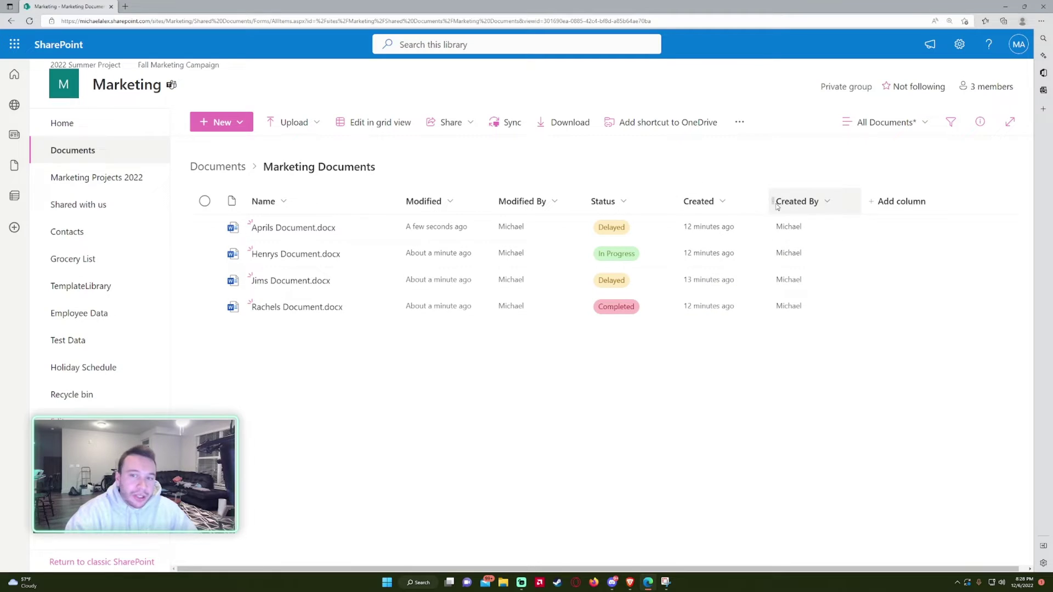
pyautogui.click(710, 207)
pyautogui.click(871, 202)
pyautogui.click(798, 201)
pyautogui.moveTo(828, 315)
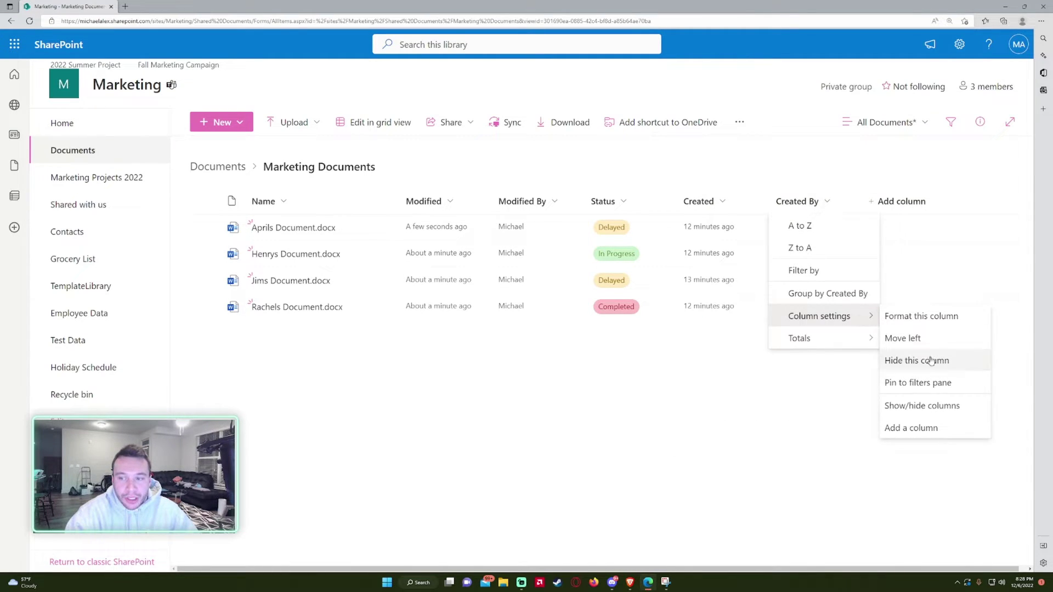
pyautogui.click(927, 406)
pyautogui.click(853, 296)
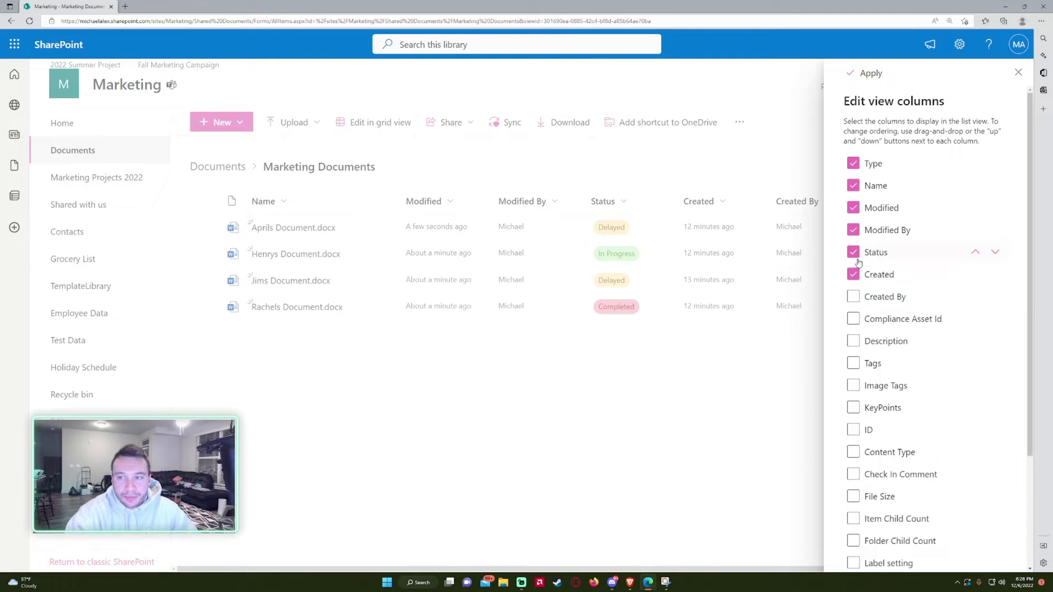
pyautogui.click(853, 275)
pyautogui.click(868, 73)
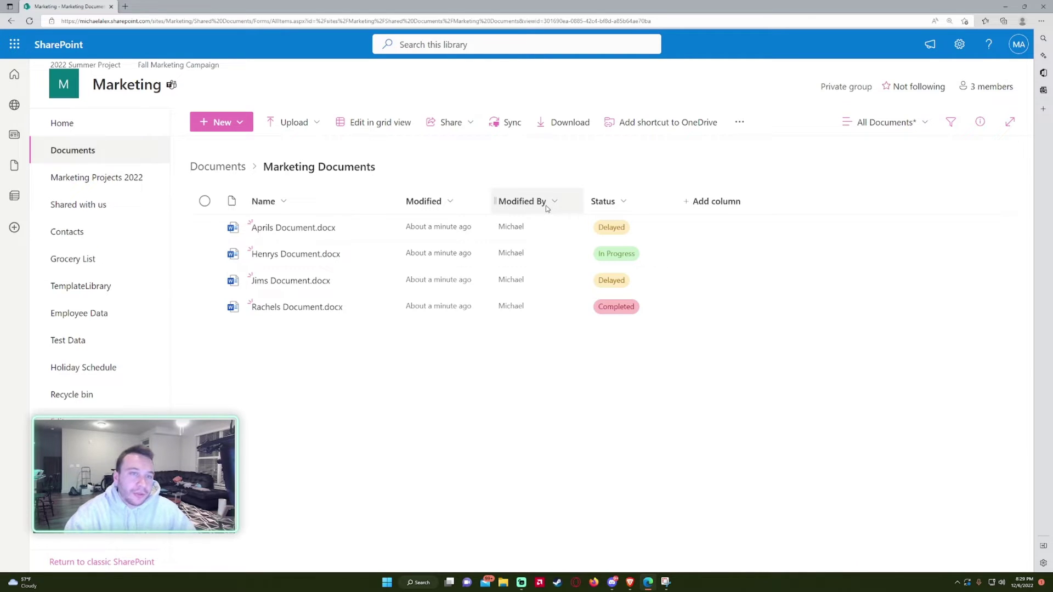
pyautogui.click(605, 201)
pyautogui.click(643, 274)
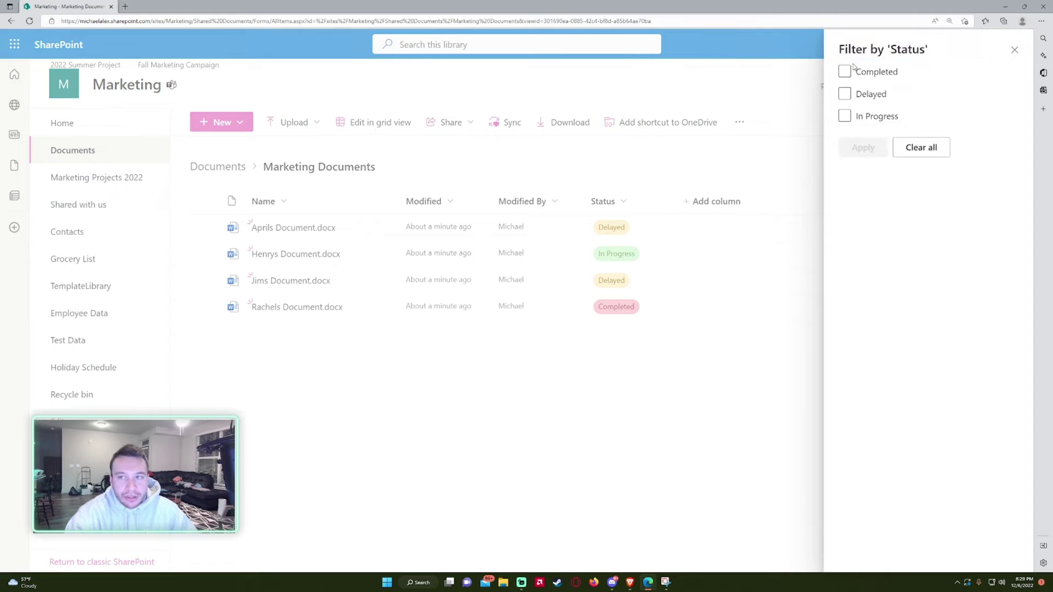
pyautogui.click(1014, 49)
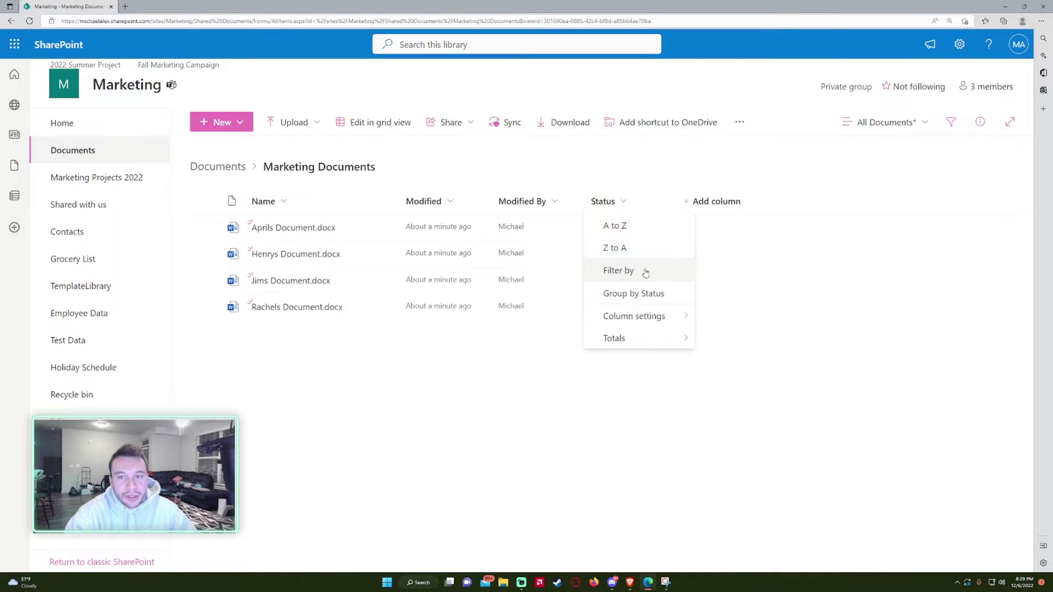
pyautogui.click(633, 293)
pyautogui.click(230, 201)
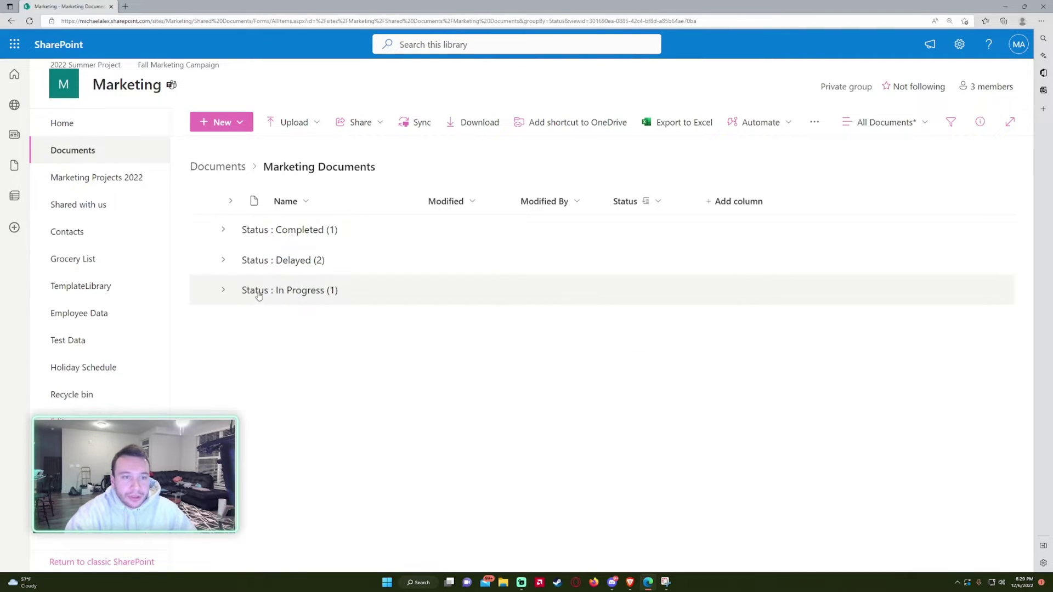
pyautogui.click(223, 260)
pyautogui.click(223, 260)
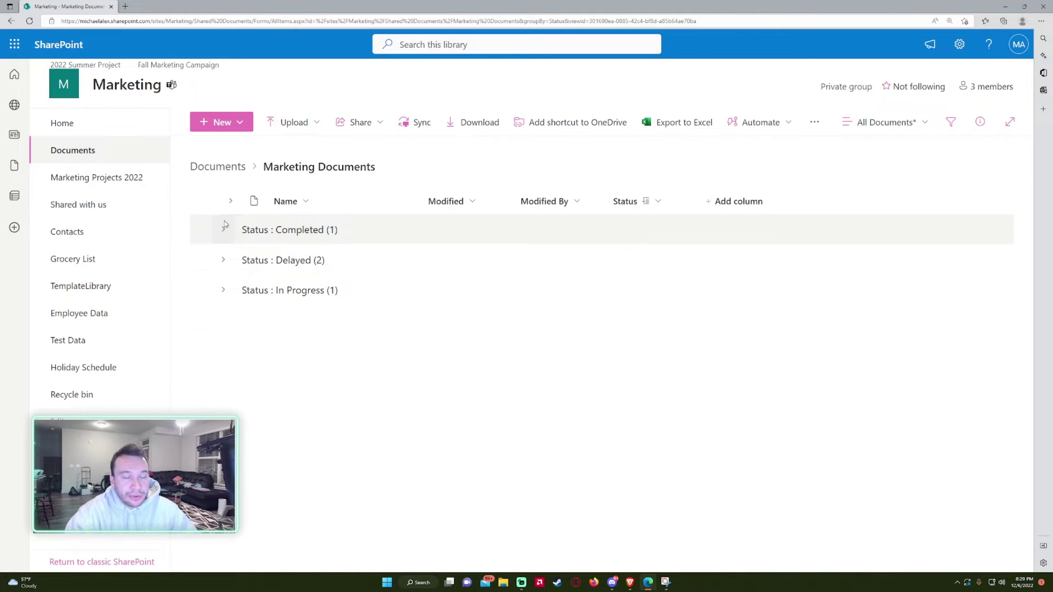
pyautogui.click(641, 203)
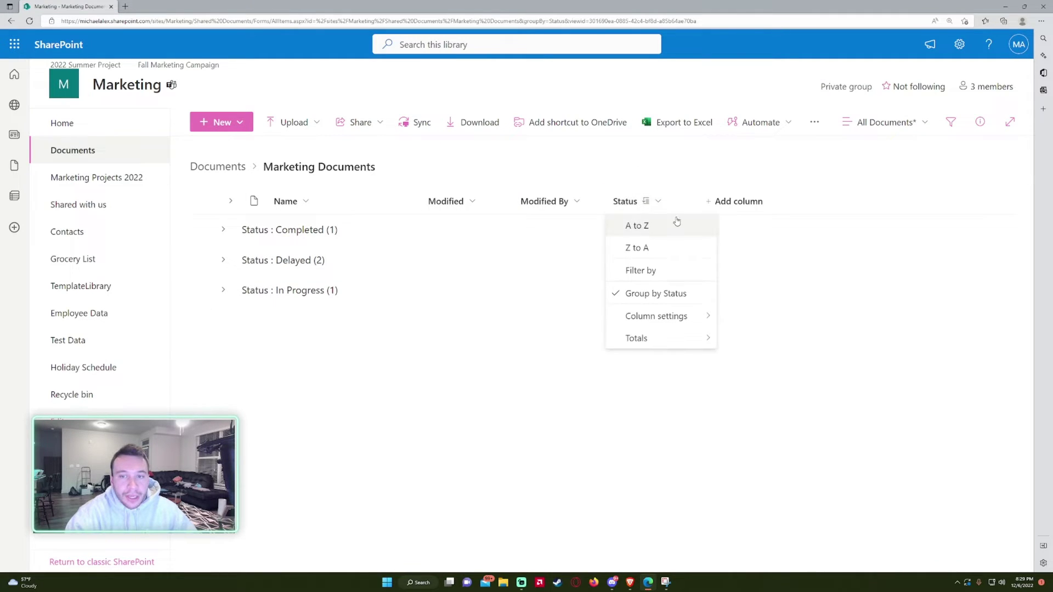
pyautogui.click(650, 297)
# Step: Search 'power automate' in a new Edge tab and reach Power Automate's Create page
pyautogui.click(125, 6)
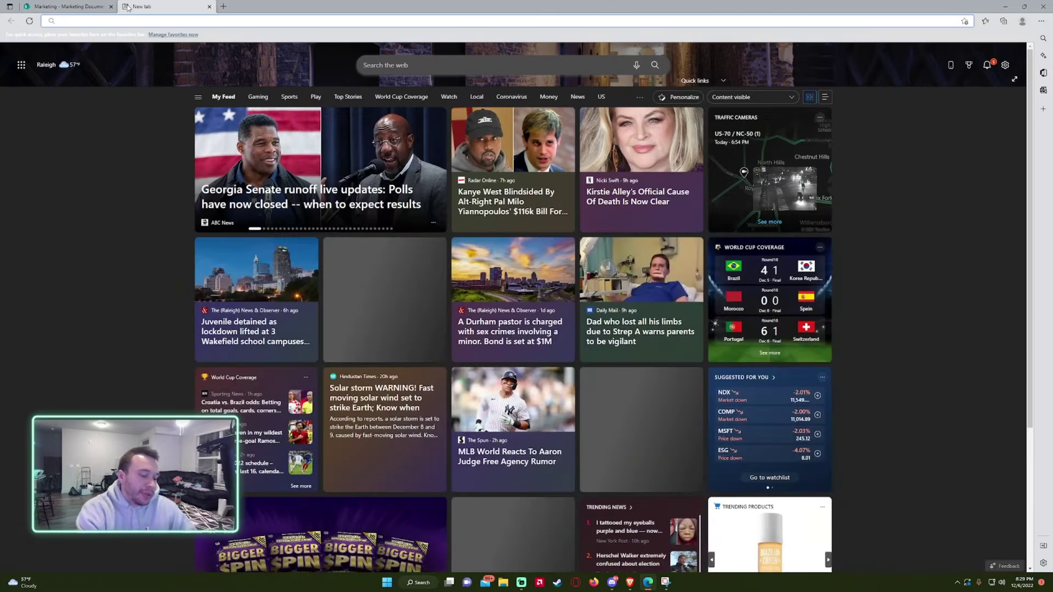
pyautogui.write('power aut')
pyautogui.write('omate')
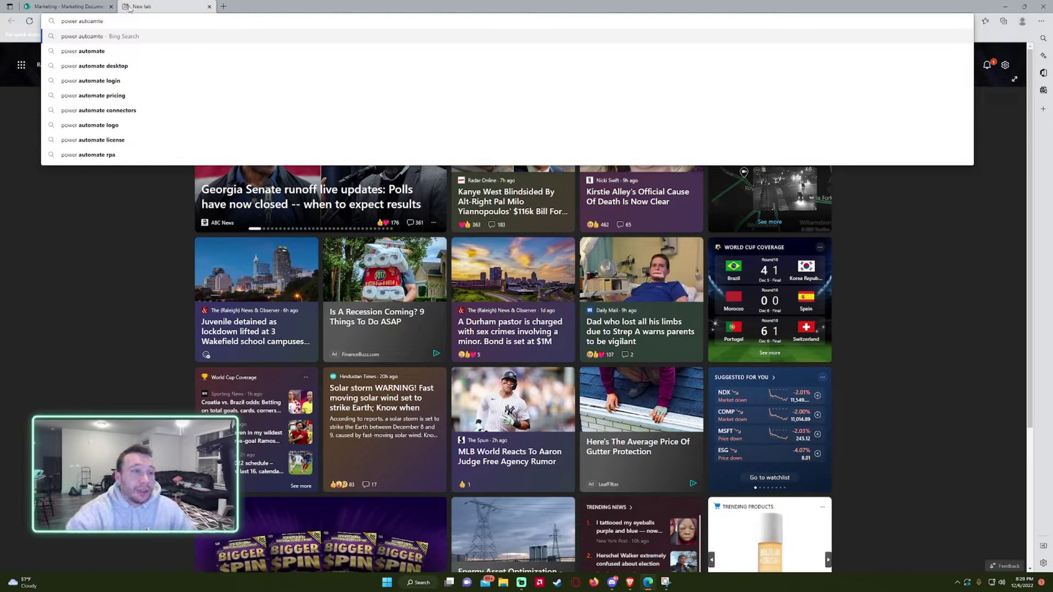
pyautogui.press('Return')
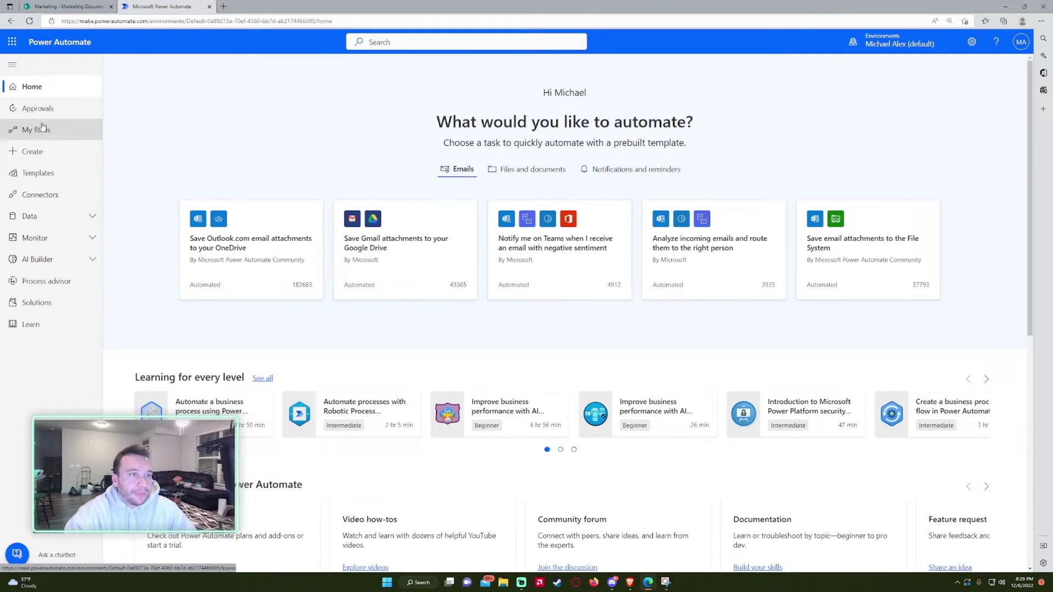
pyautogui.click(40, 130)
pyautogui.click(33, 152)
pyautogui.click(132, 197)
pyautogui.press('Escape')
# Step: Create instant flow 'Tag for Files' with Manually trigger a flow, then search actions for 'get fil'
pyautogui.click(327, 186)
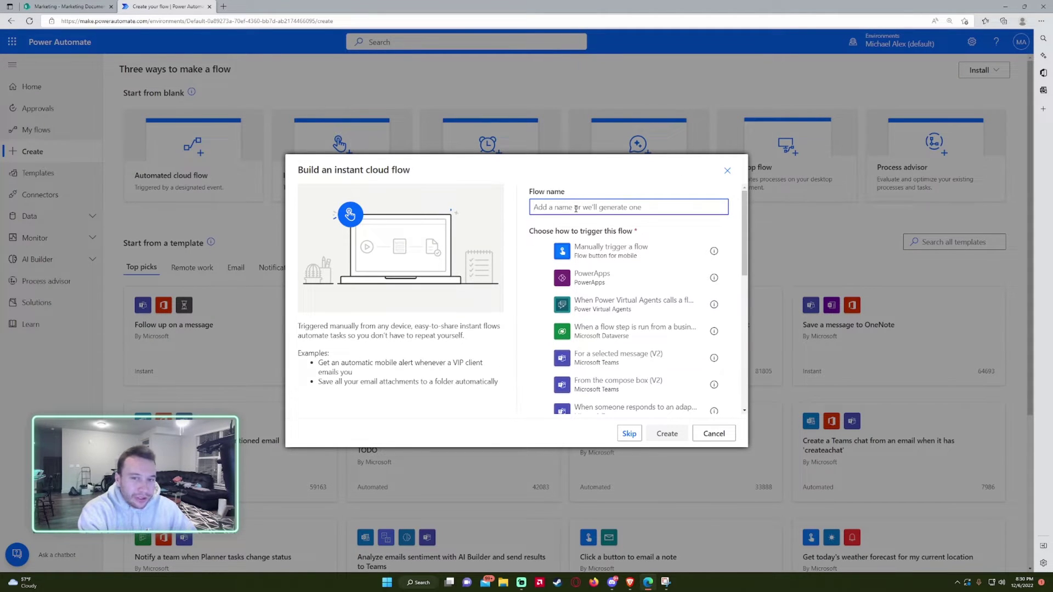
pyautogui.write('Tag for Files')
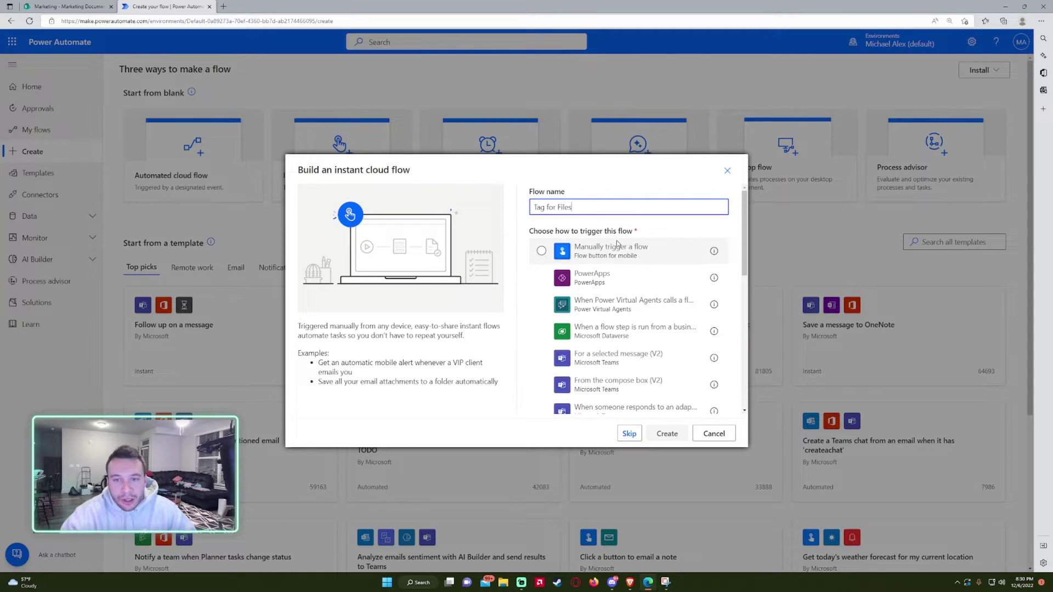
pyautogui.click(611, 251)
pyautogui.click(666, 433)
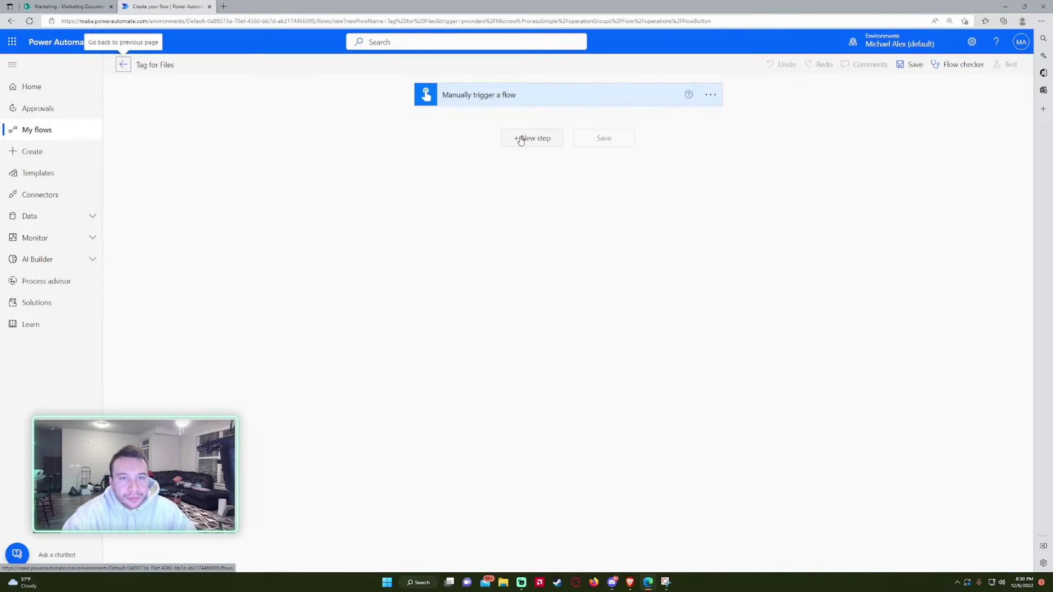
pyautogui.click(520, 138)
pyautogui.write('get files')
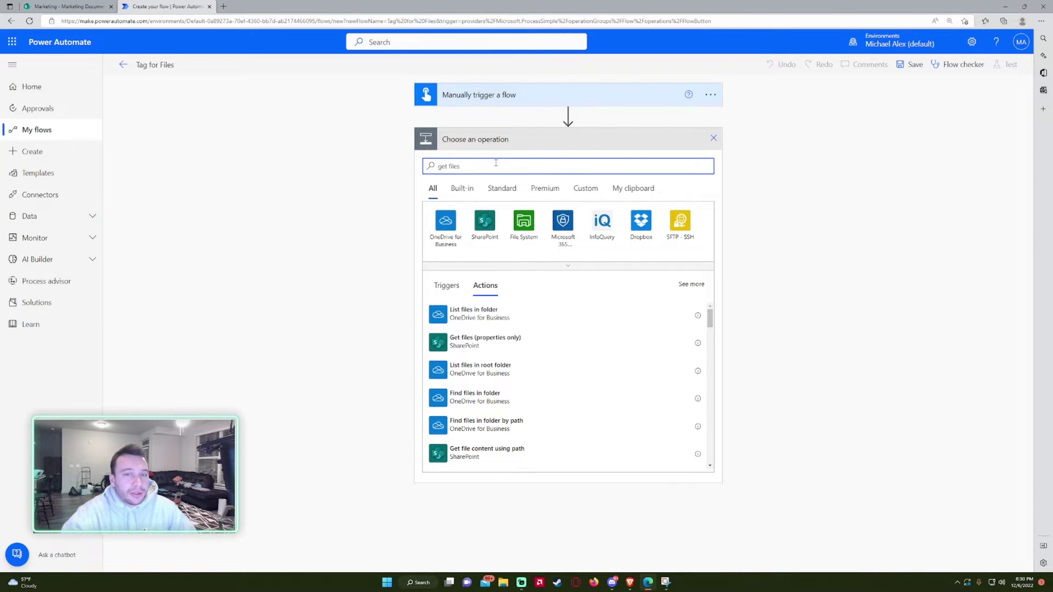
# Step: Add Get files (properties only) on Marketing's Documents library, folder /Shared Documents/Marketing Documents
pyautogui.hotkey('ctrl', 'a')
pyautogui.write('g')
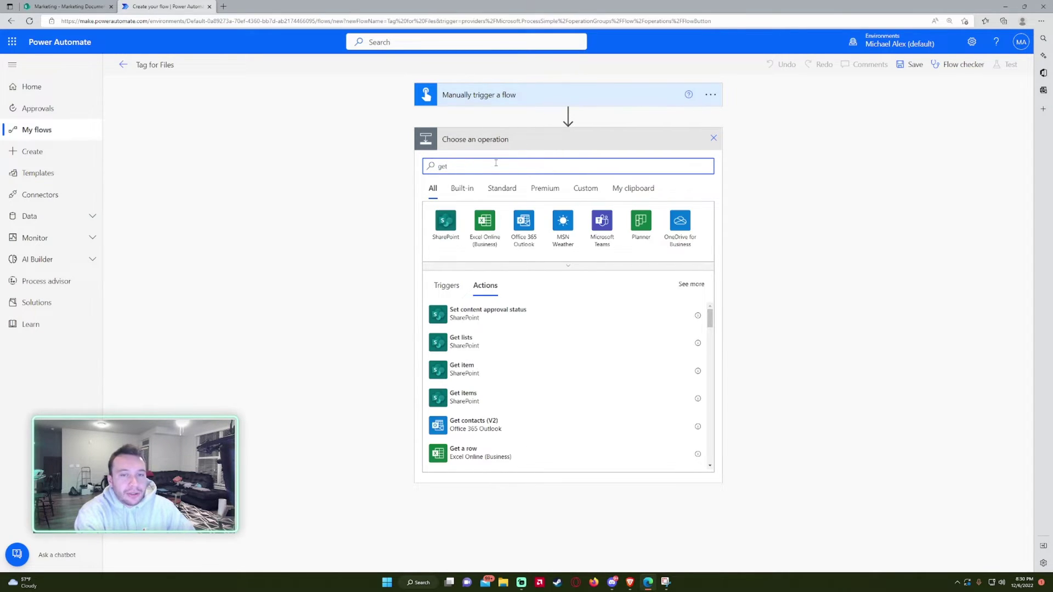
pyautogui.write('et files')
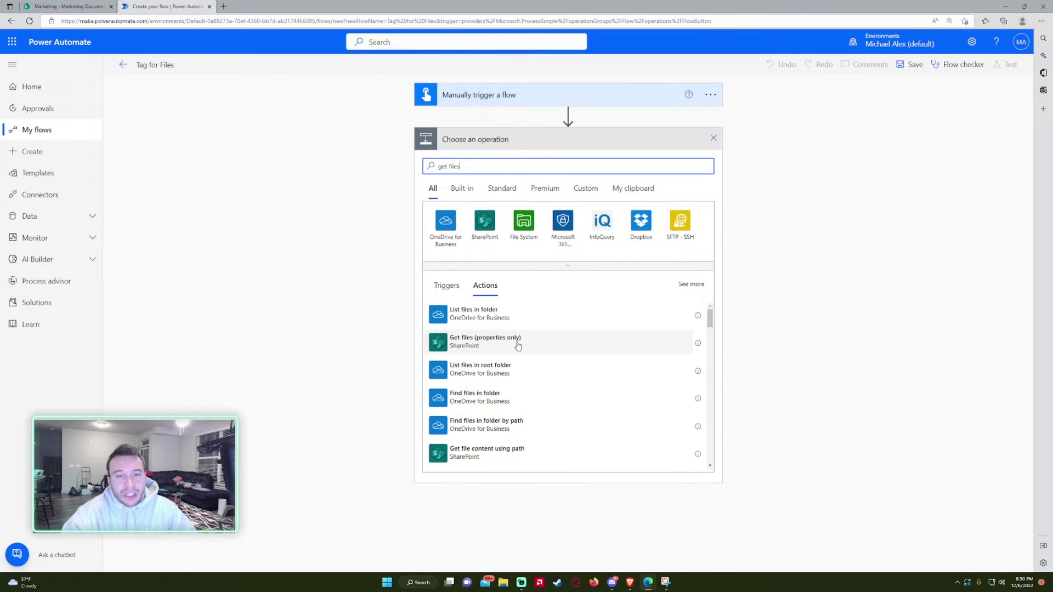
pyautogui.click(451, 346)
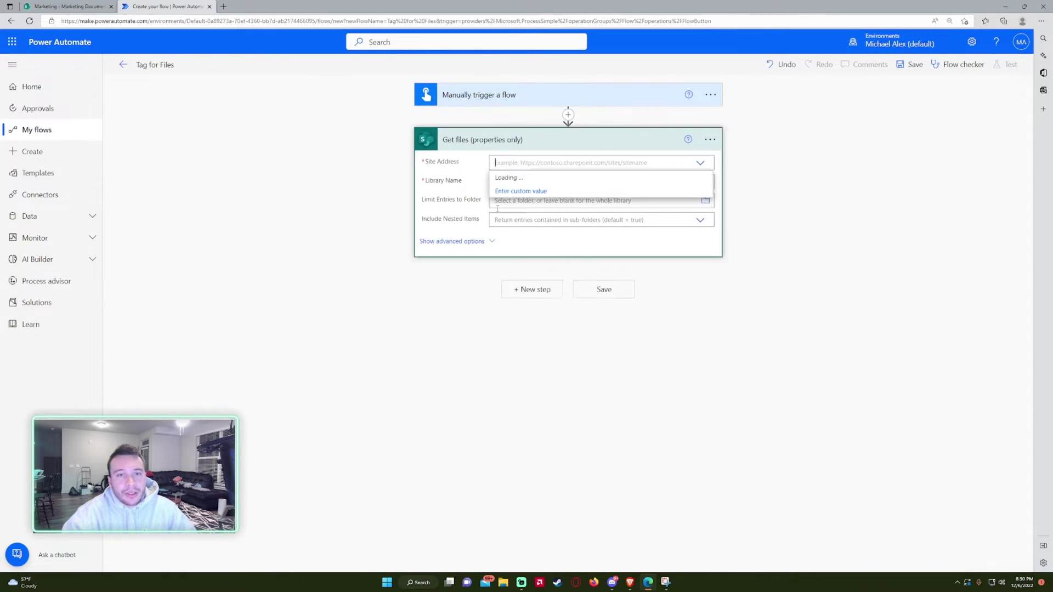
pyautogui.click(530, 215)
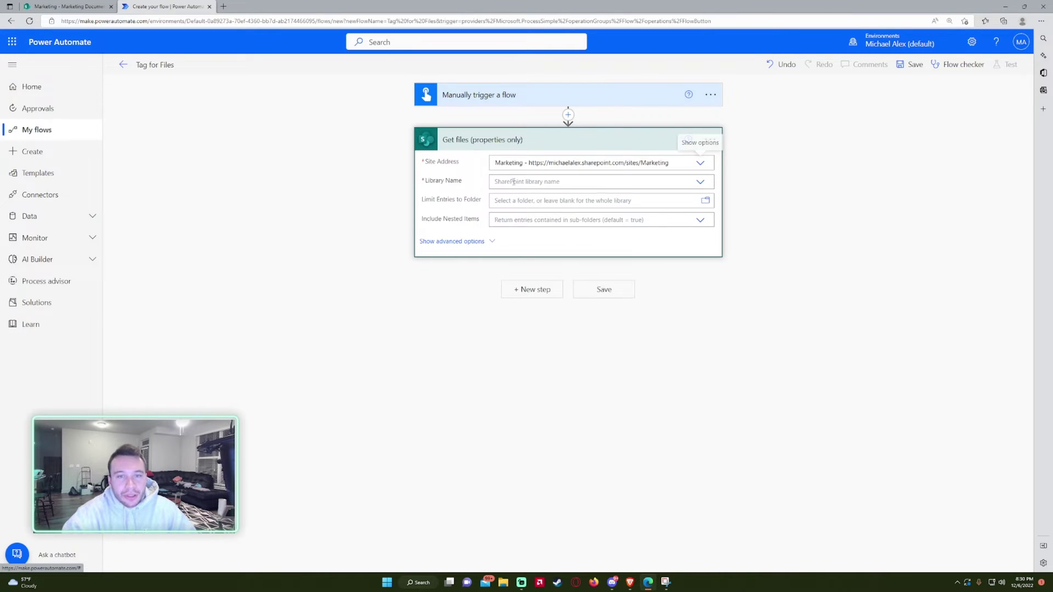
pyautogui.click(521, 184)
pyautogui.click(502, 209)
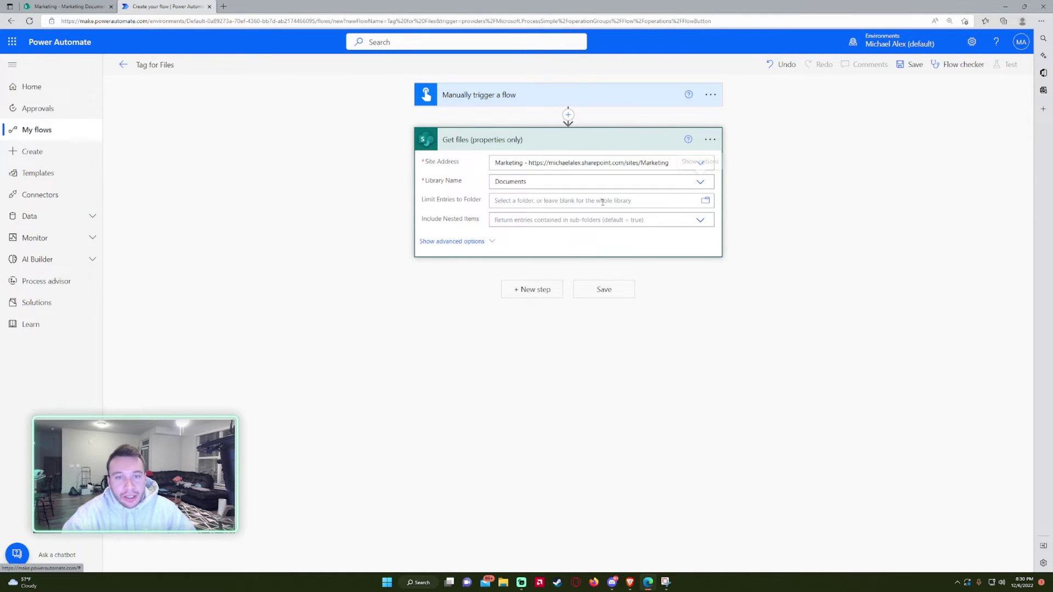
pyautogui.click(704, 201)
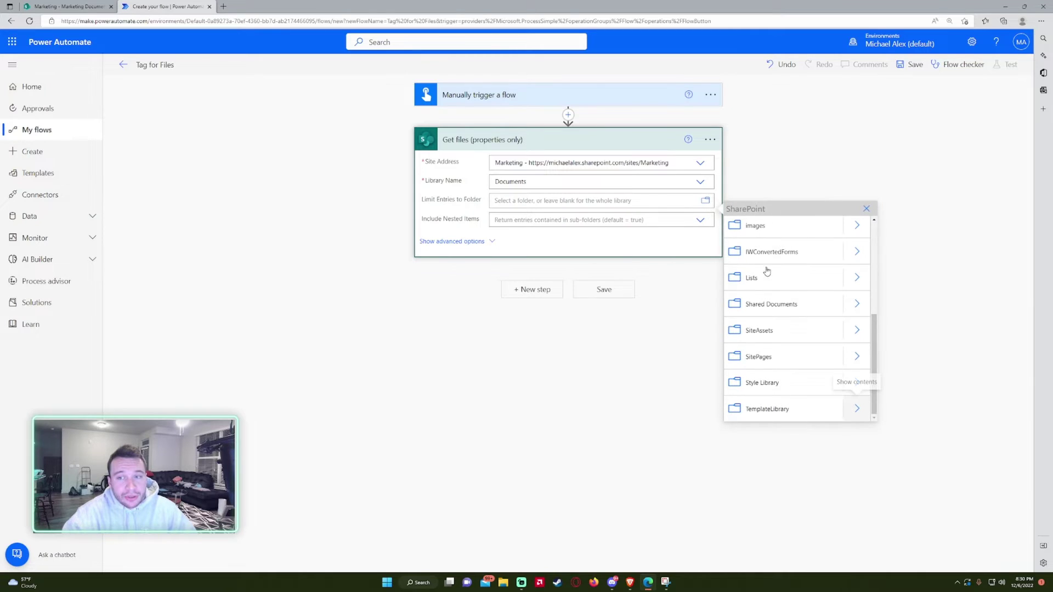
pyautogui.click(854, 310)
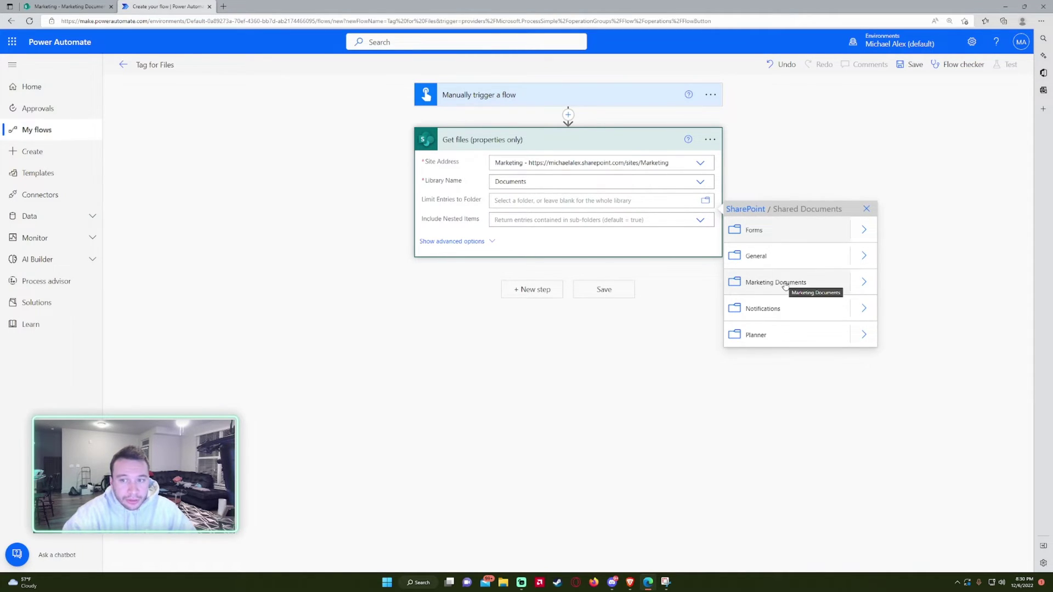
pyautogui.click(785, 284)
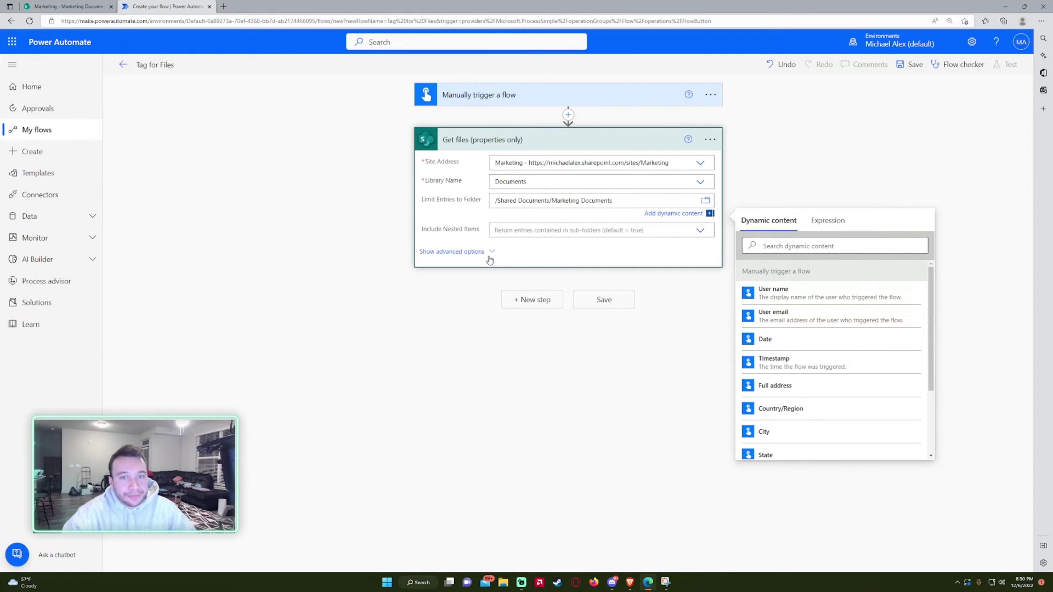
# Step: Set the Get files filter query to Status eq 'Delayed' and save the flow
pyautogui.click(486, 252)
pyautogui.click(502, 242)
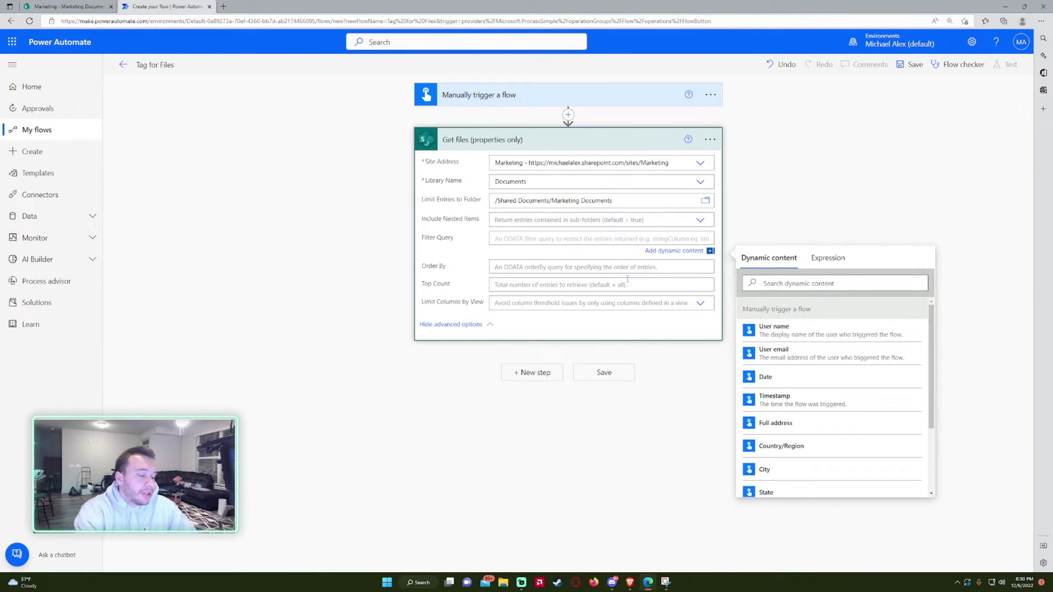
pyautogui.write("Status eq 'Delayed")
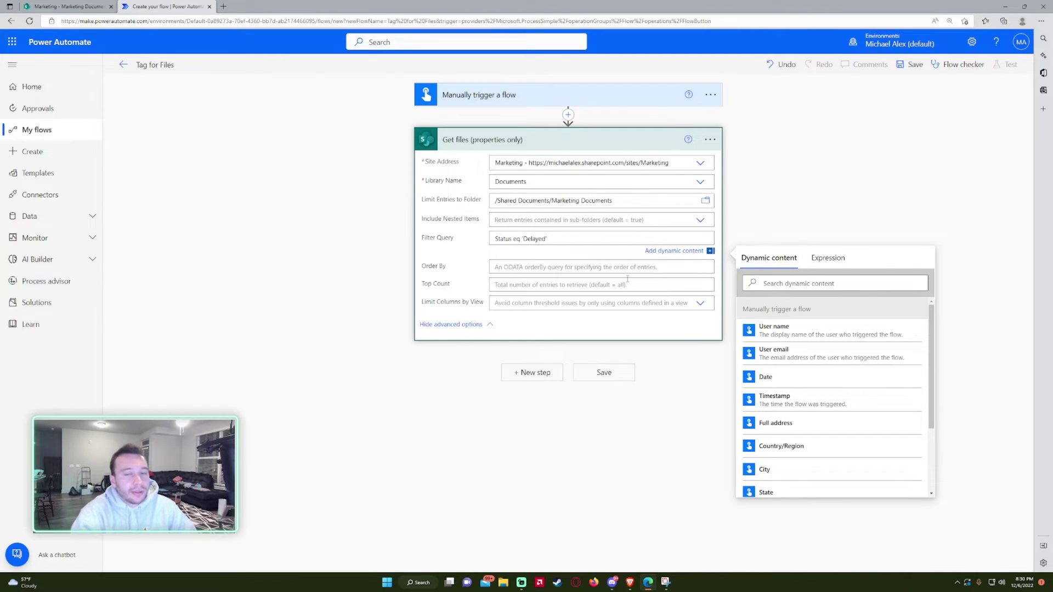
pyautogui.click(613, 378)
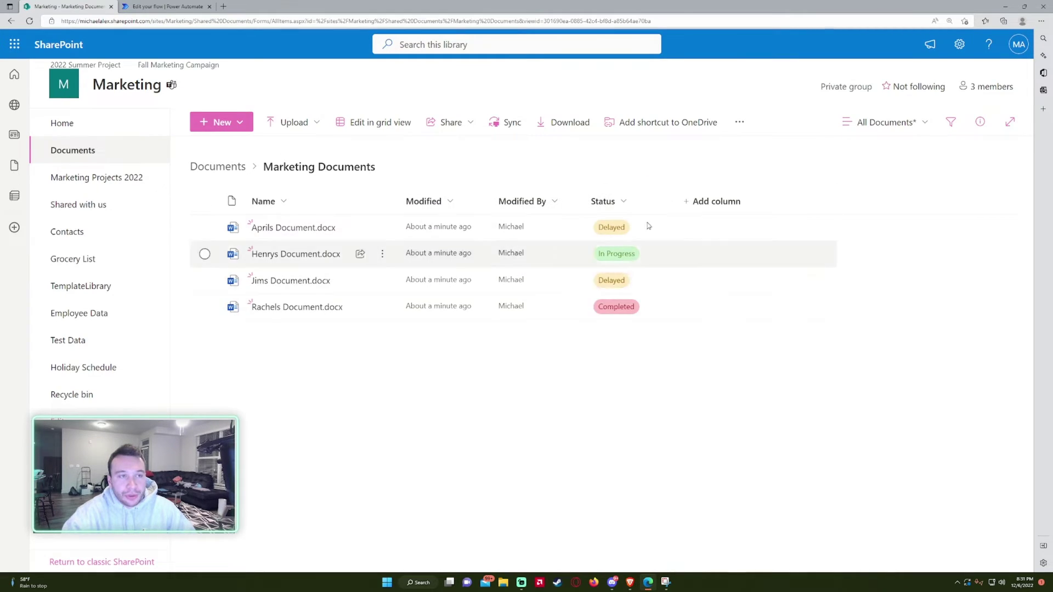
# Step: Run a manual test of the Tag for Files flow and expand the Get files step's run details
pyautogui.click(165, 6)
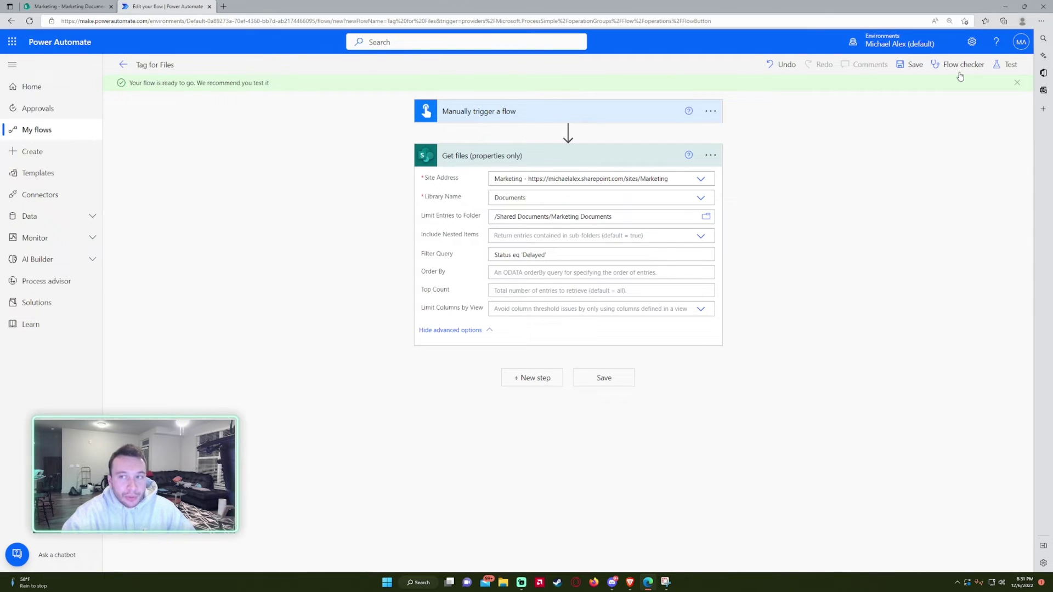
pyautogui.click(1001, 64)
pyautogui.click(915, 101)
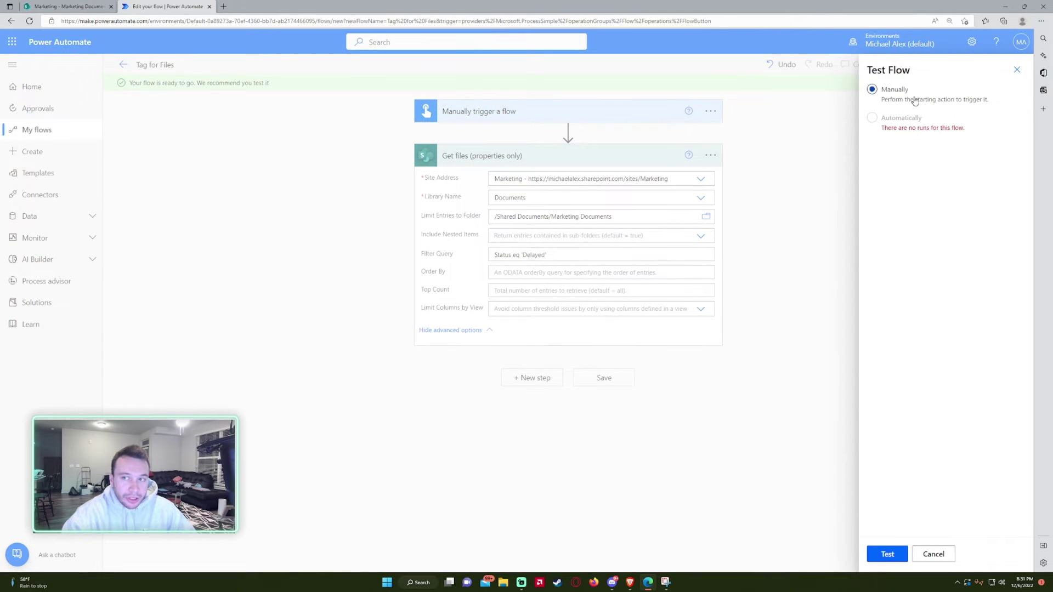
pyautogui.click(892, 555)
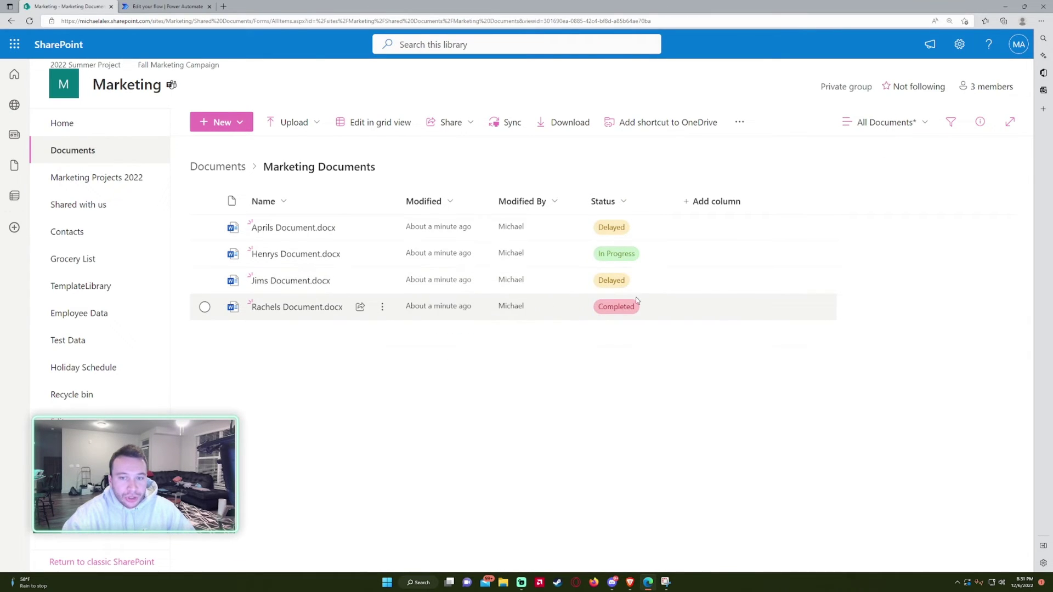
pyautogui.click(160, 6)
pyautogui.click(888, 557)
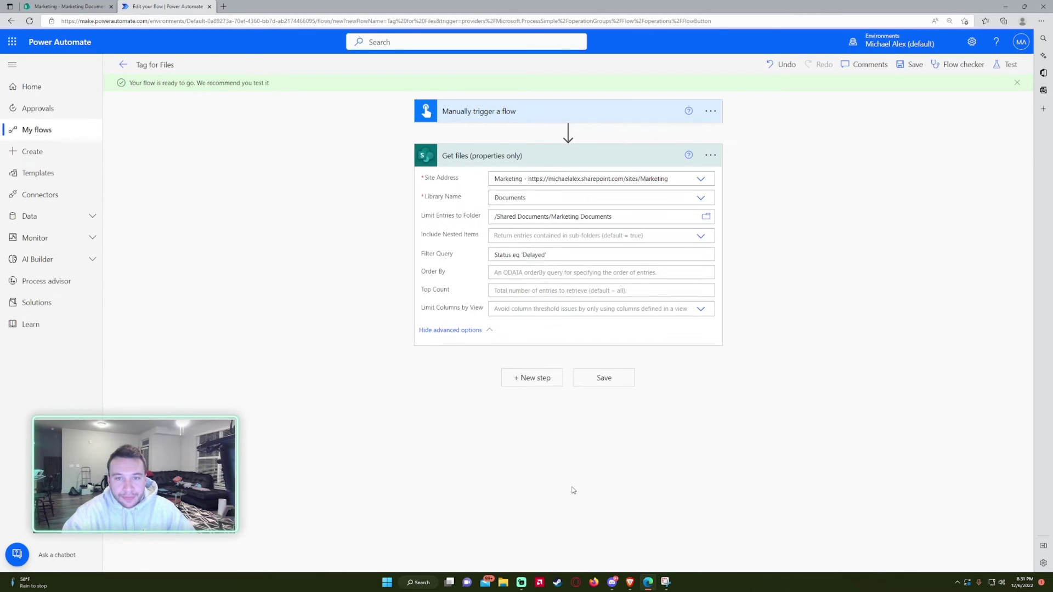
pyautogui.click(499, 165)
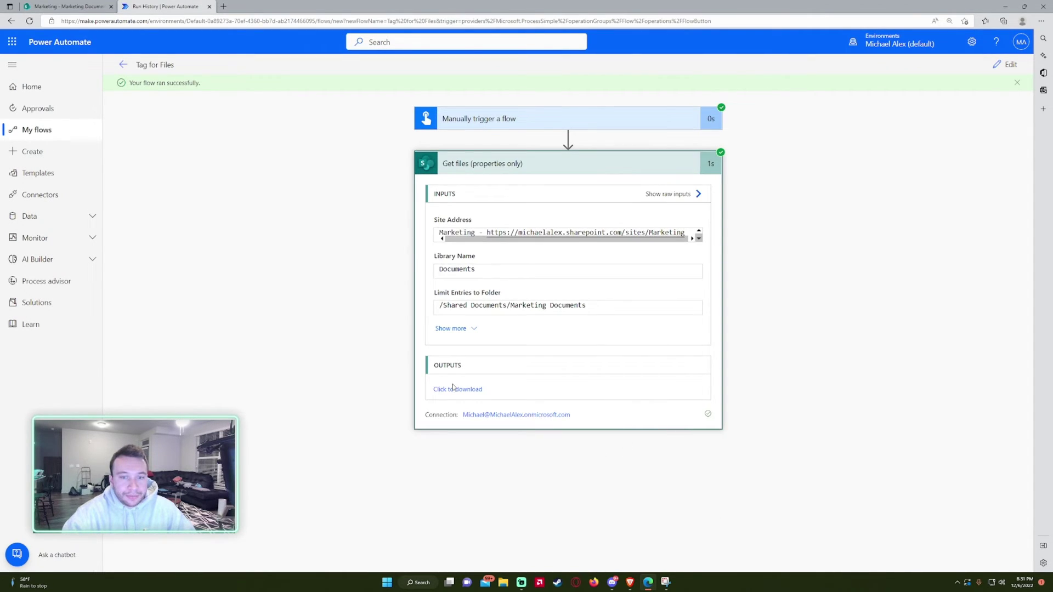
# Step: Confirm the Get files raw output lists only Aprils and Jims Documents, then reopen the flow for editing
pyautogui.click(457, 390)
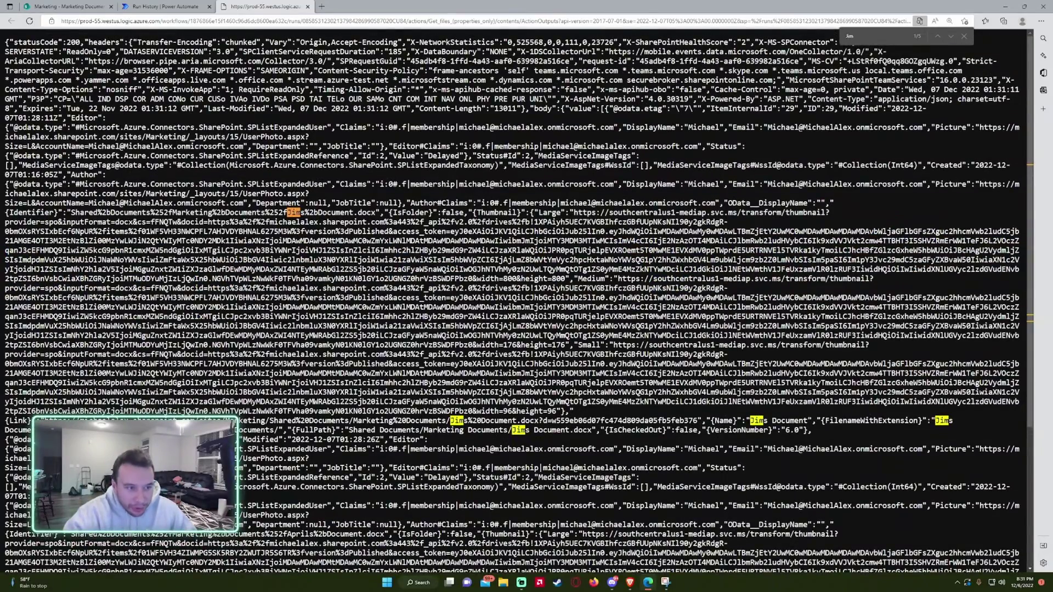
pyautogui.hotkey('ctrl', 'w')
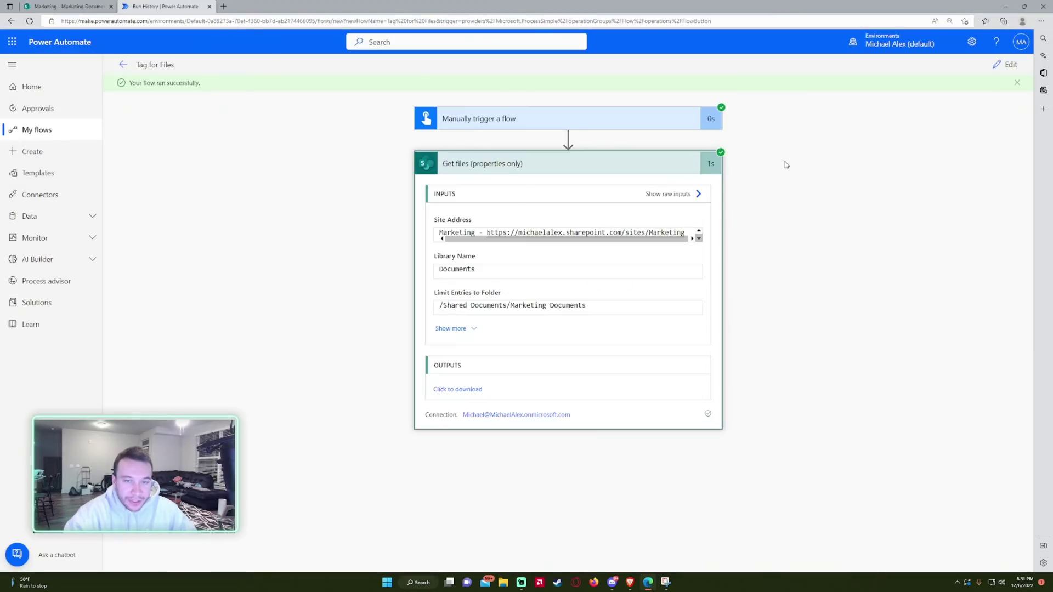
pyautogui.click(600, 163)
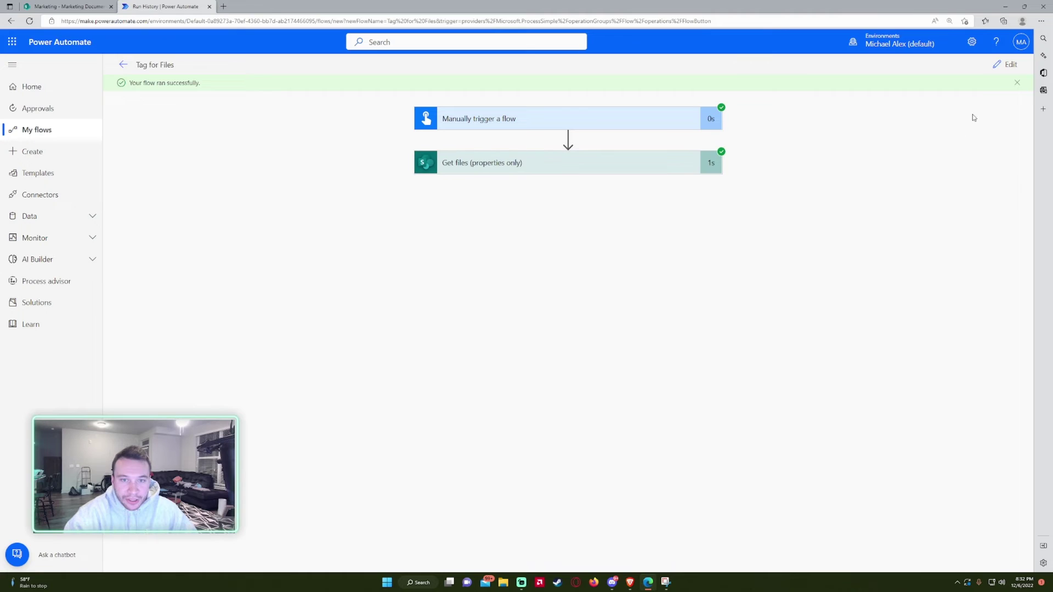
pyautogui.click(1008, 64)
pyautogui.click(81, 5)
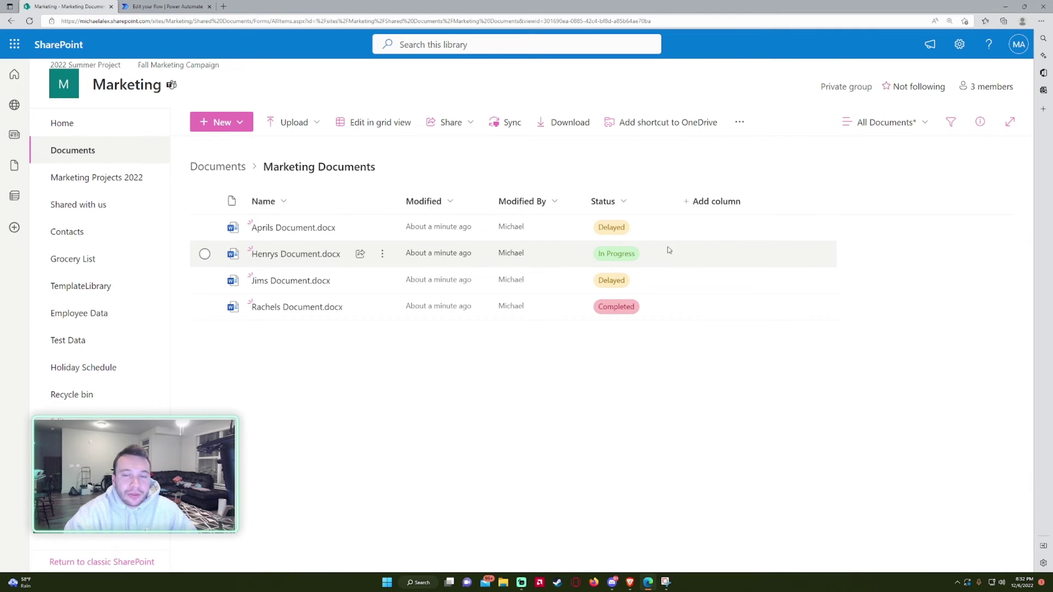